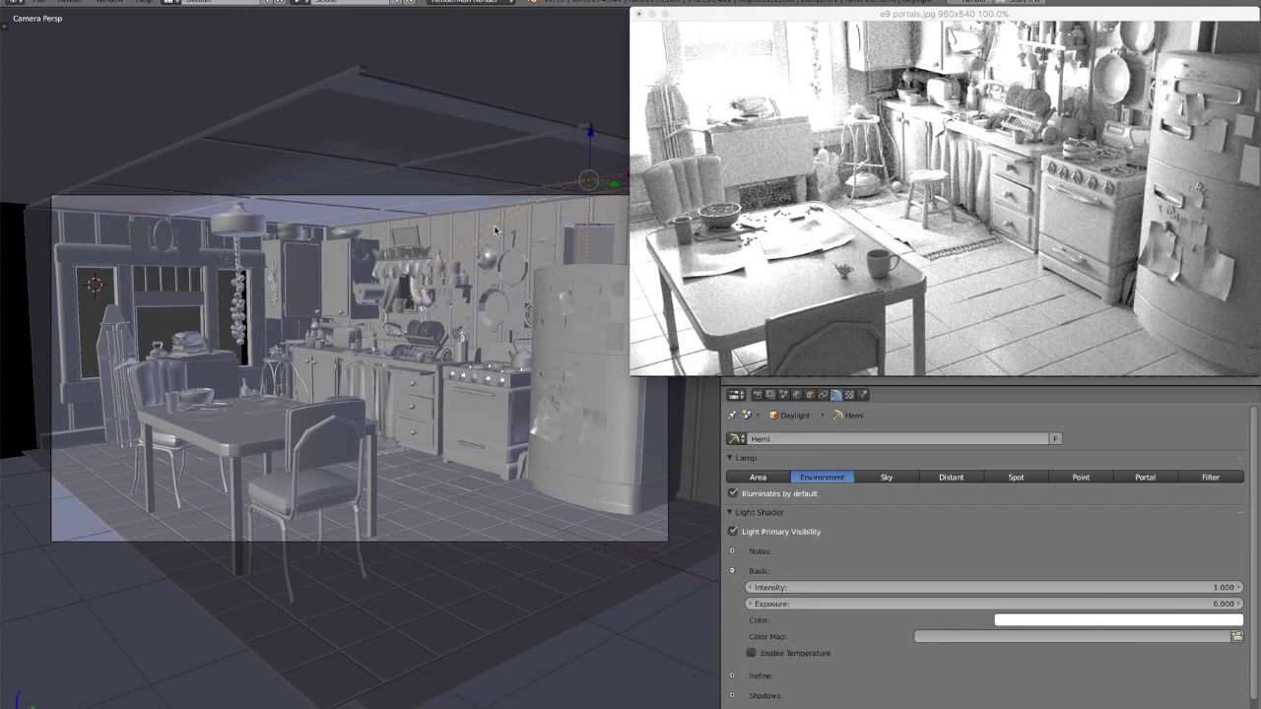
View the kitchen building from outside and move the Daylight environment lamp along the Y axis, clear of the walls
{"action": "key", "text": "KP_0"}
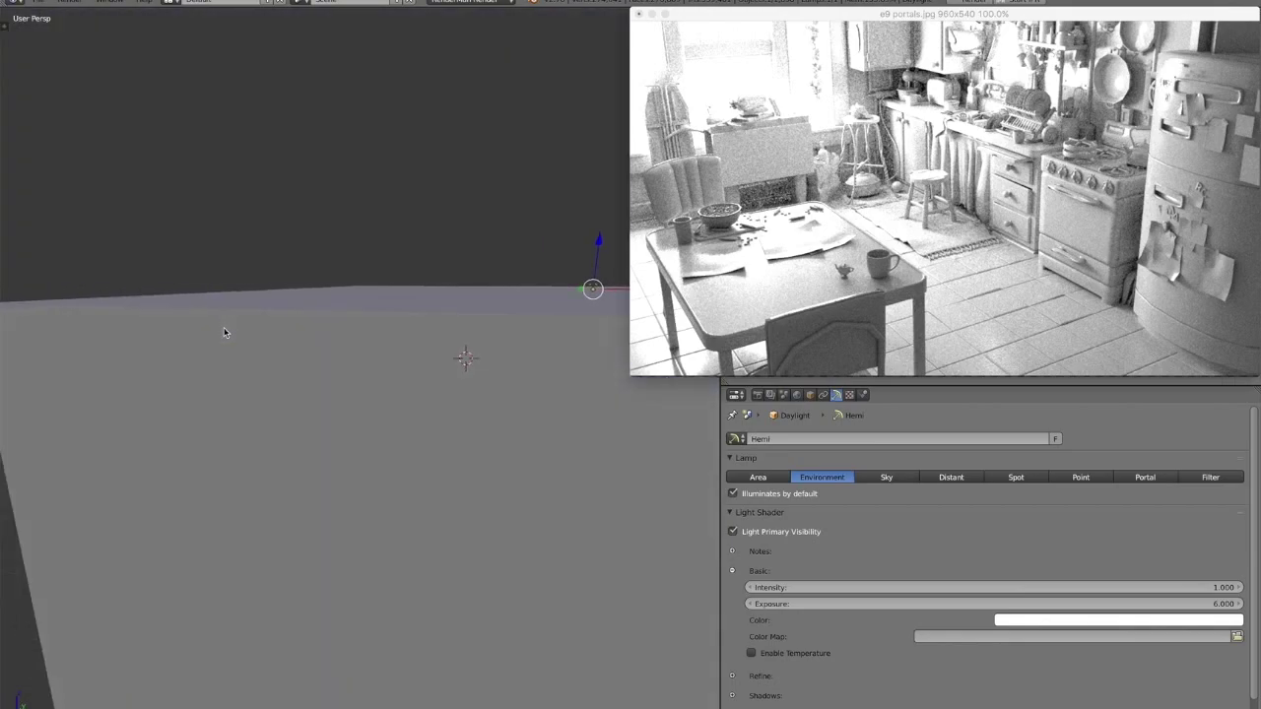
{"action": "scroll", "coordinate": [223, 333], "scroll_direction": "left", "scroll_amount": 10}
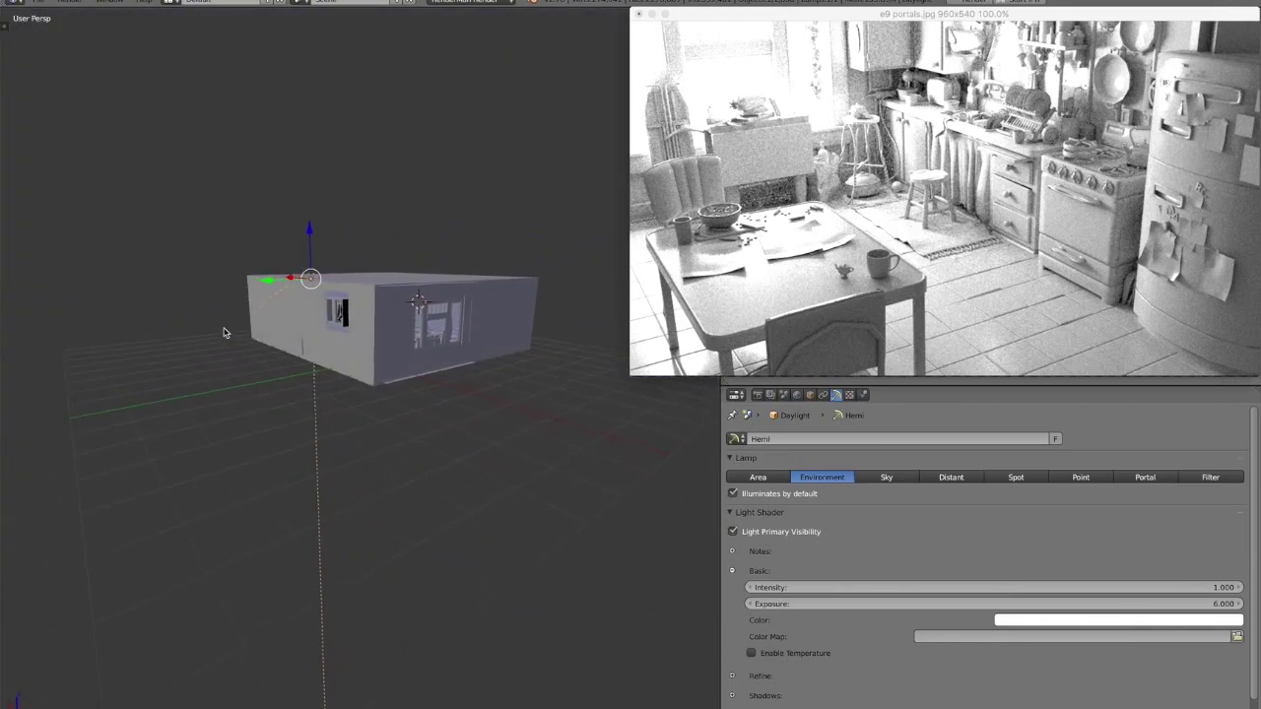
{"action": "left_click_drag", "start_coordinate": [258, 281], "coordinate": [175, 286]}
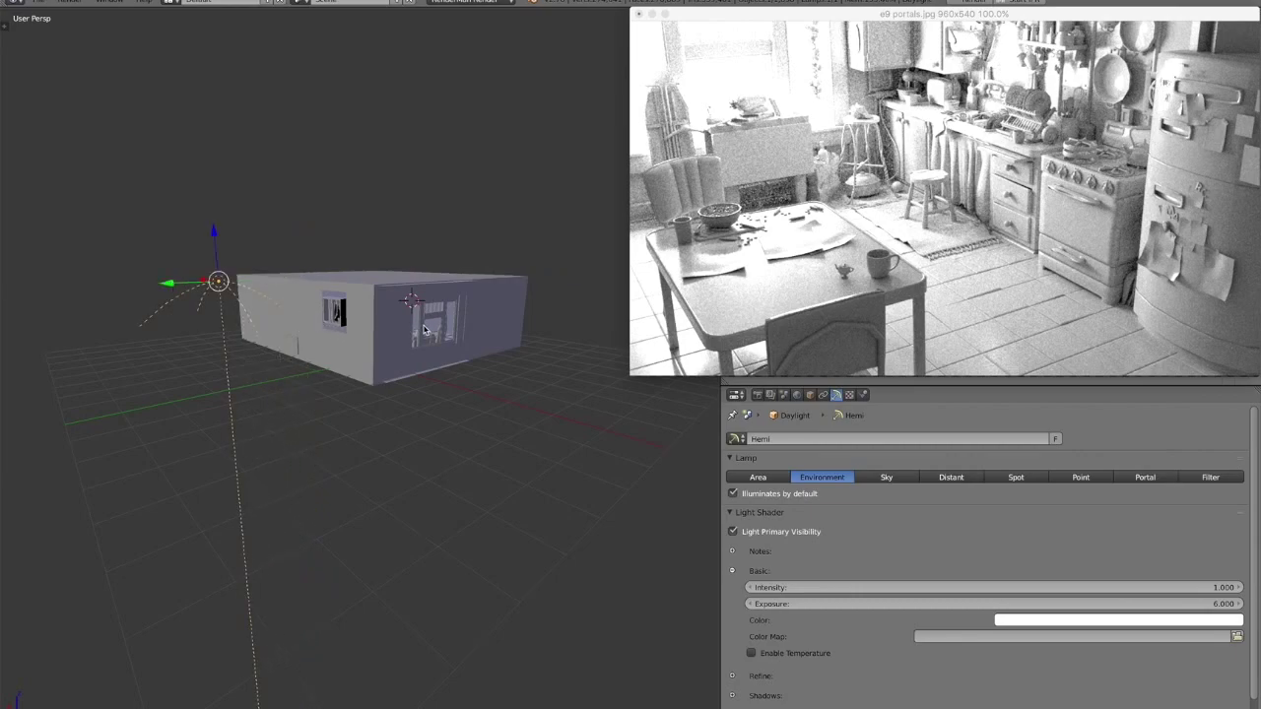
{"action": "key", "text": "KP_6"}
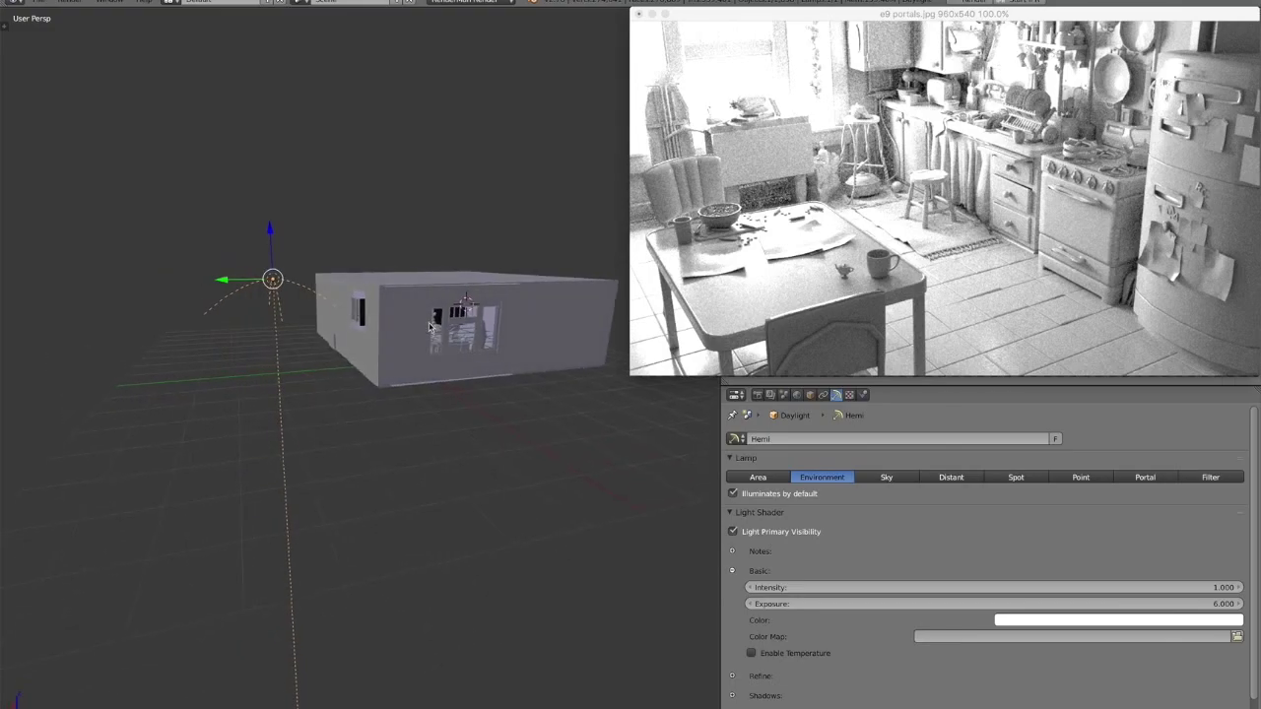
{"action": "key", "text": "KP_6"}
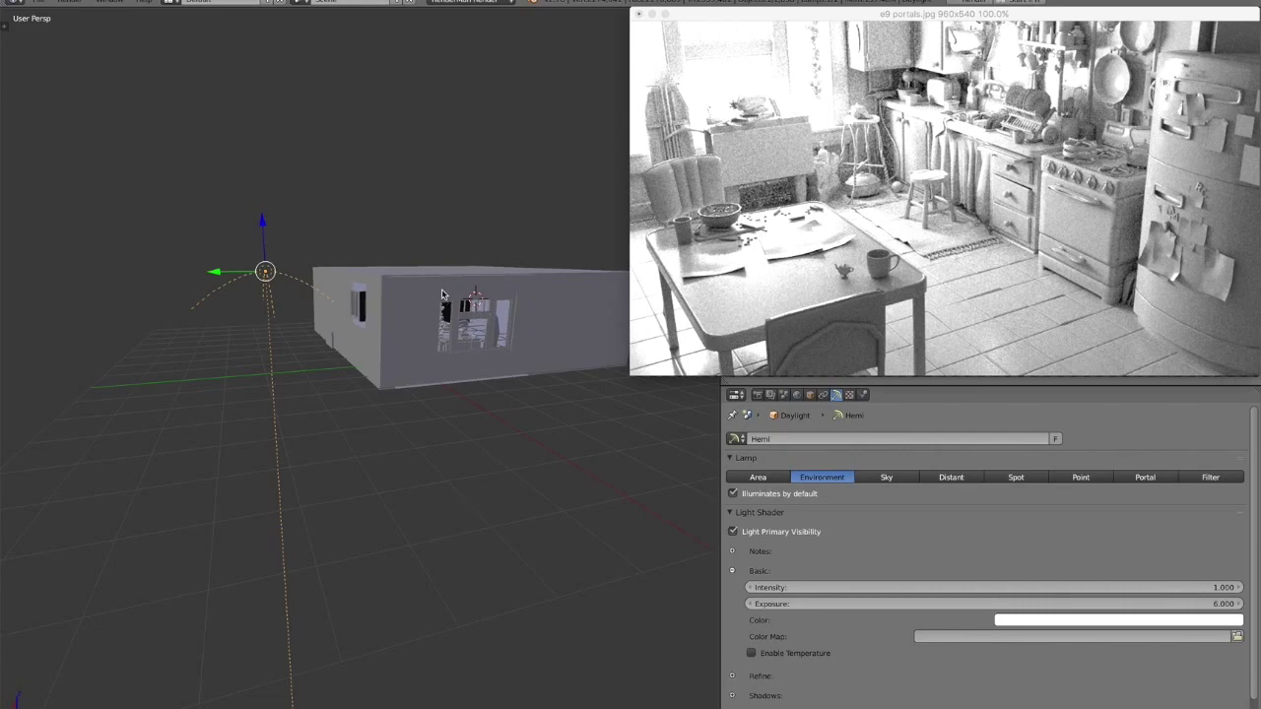
Open the recent file portal1.blend
{"action": "left_click", "coordinate": [39, 3]}
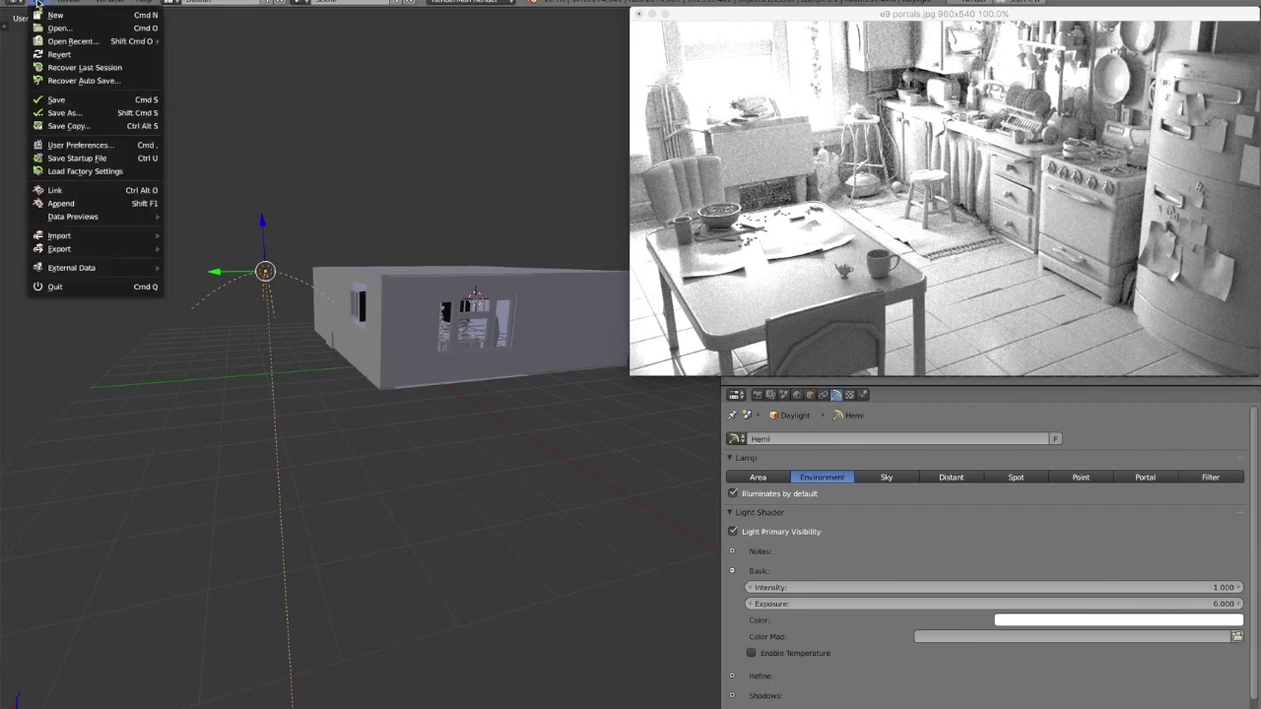
{"action": "mouse_move", "coordinate": [48, 42]}
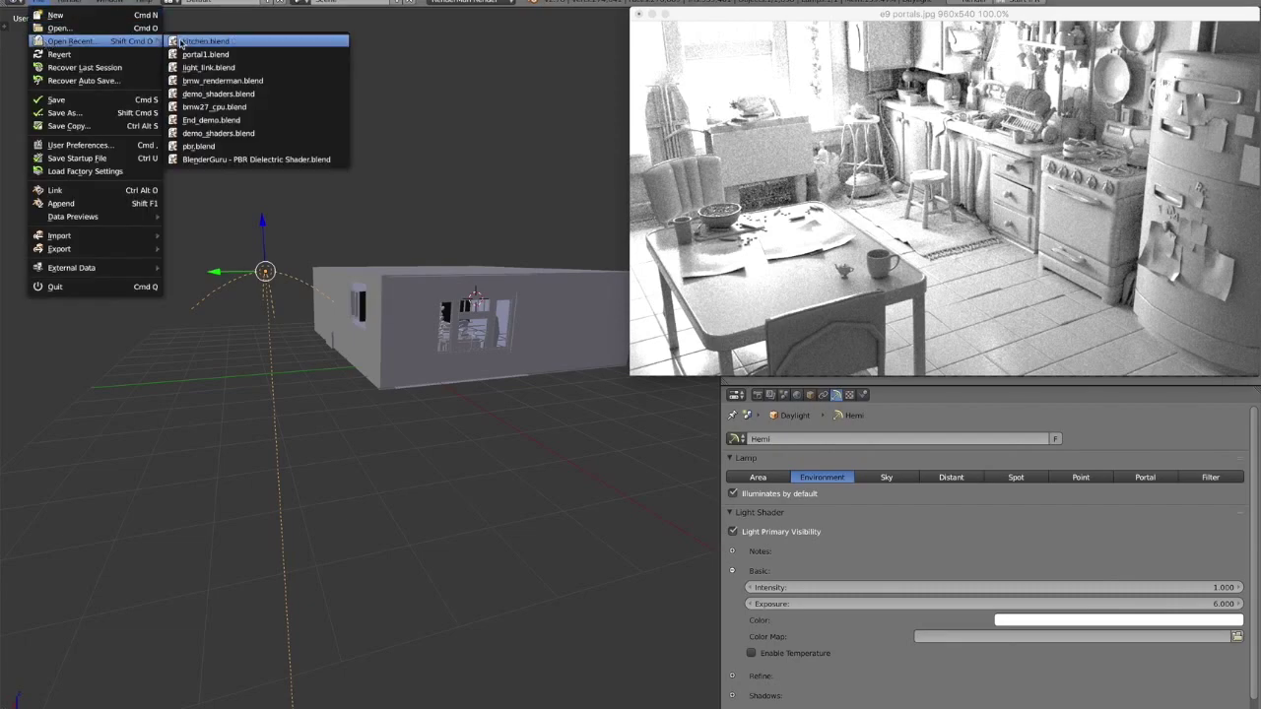
{"action": "left_click", "coordinate": [206, 57]}
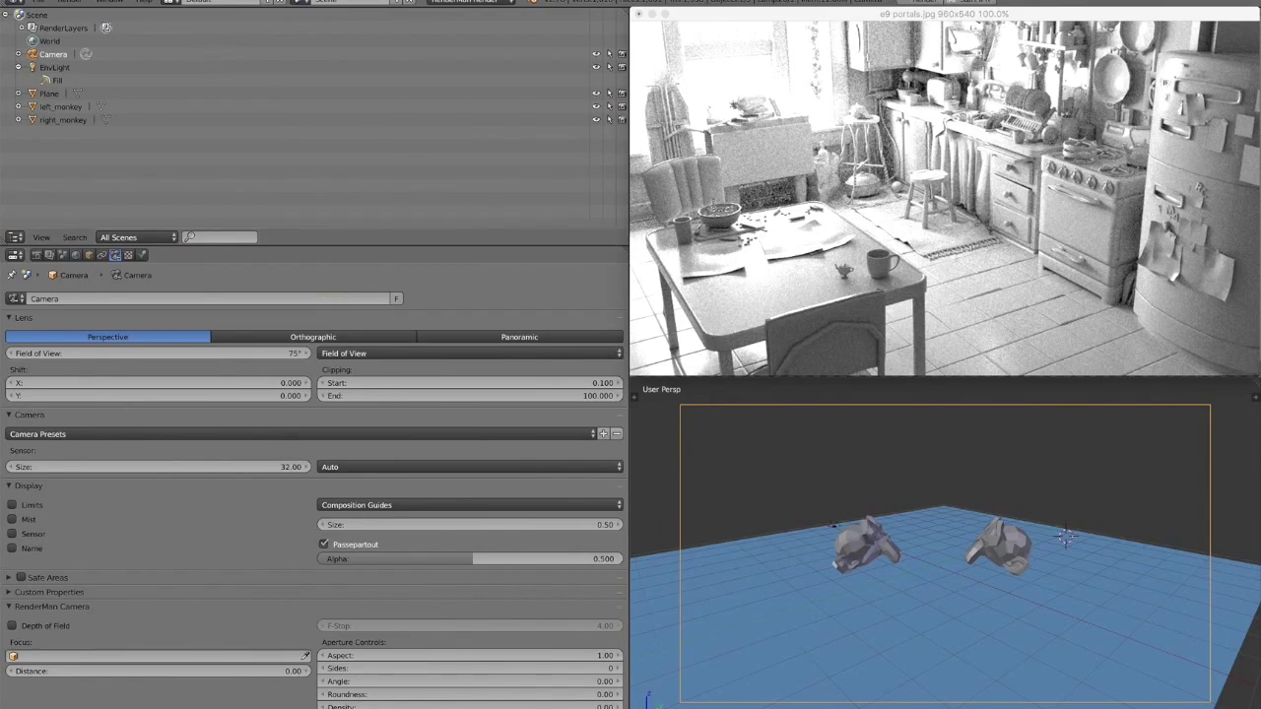
Go back through the rendered images to the e4 Scene render of the two monkeys
{"action": "left_click", "coordinate": [852, 104]}
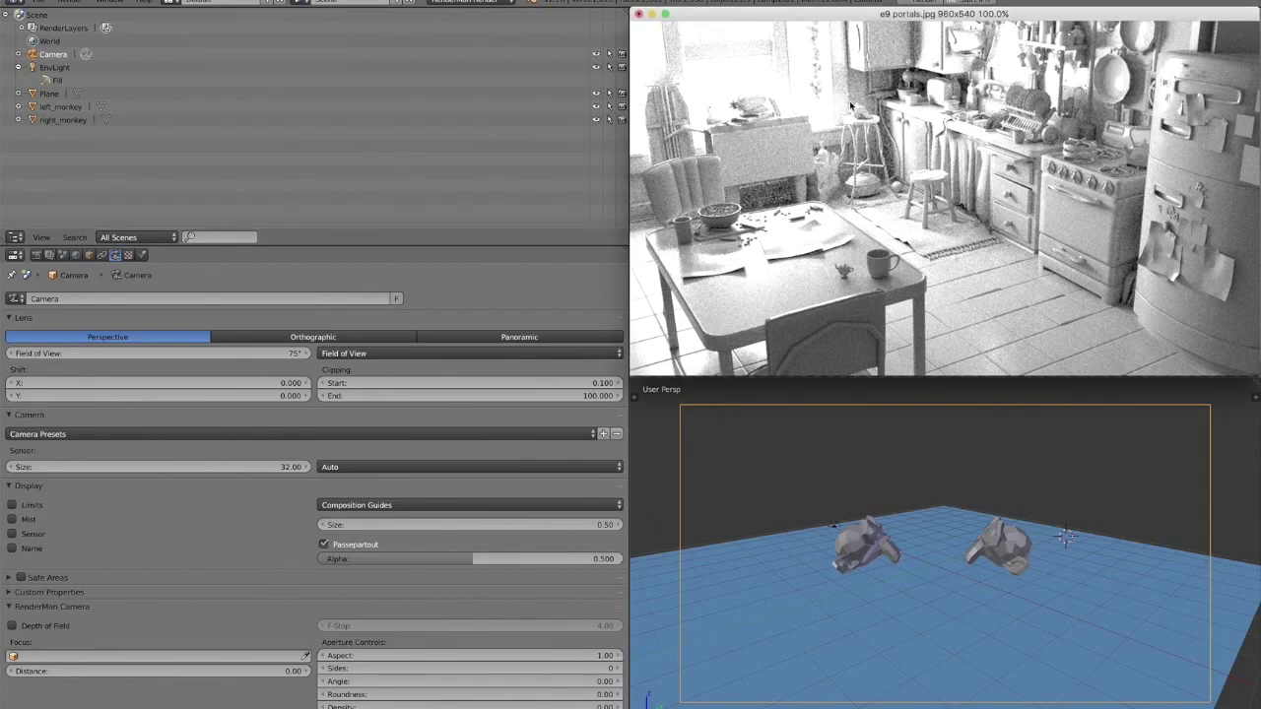
{"action": "key", "text": "Left"}
{"action": "key", "text": "Left"}
{"action": "key", "text": "Left"}
{"action": "key", "text": "Left"}
{"action": "key", "text": "Left"}
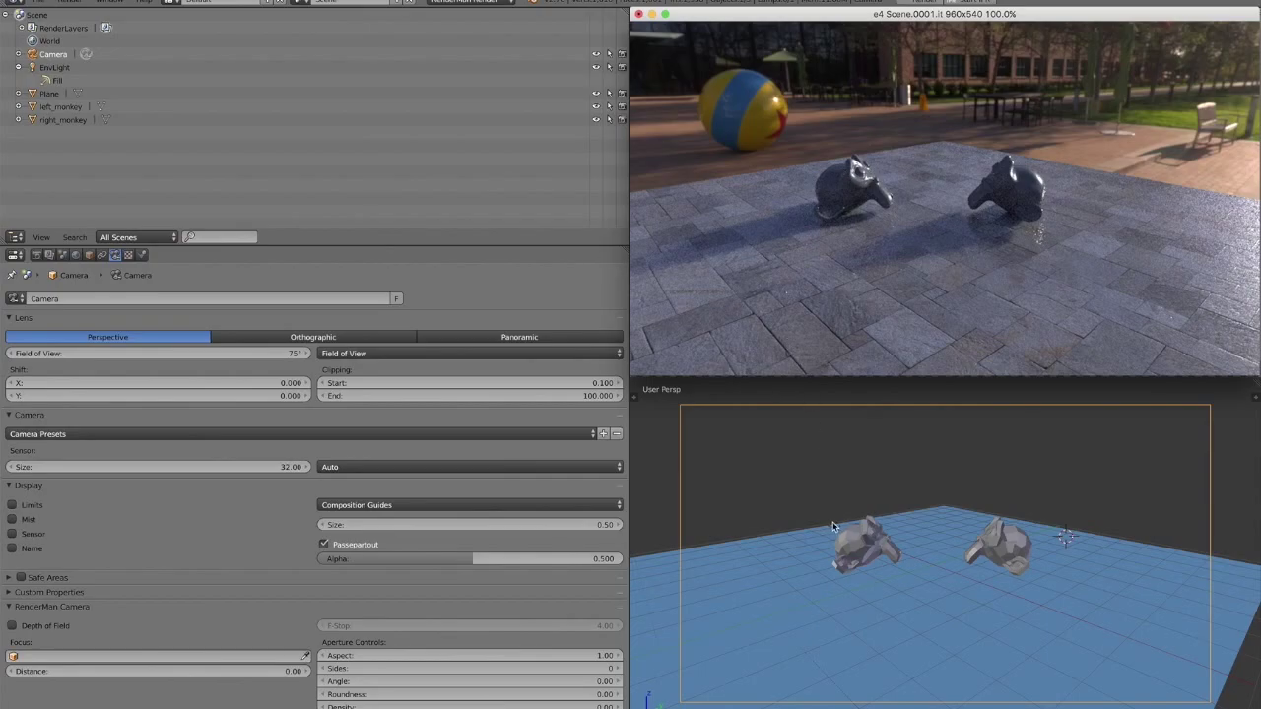
Raise the EnvLight environment lamp along the Z axis above the left monkey
{"action": "right_click", "coordinate": [832, 527]}
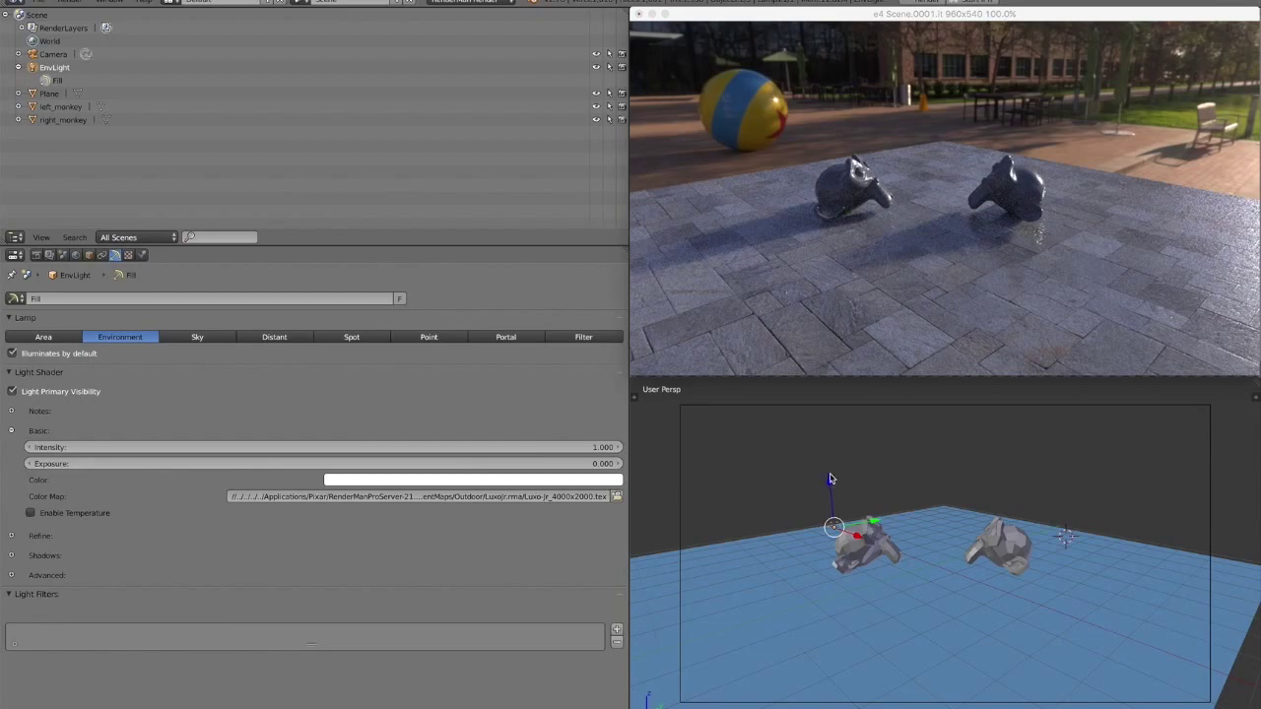
{"action": "left_click_drag", "start_coordinate": [830, 480], "coordinate": [827, 414]}
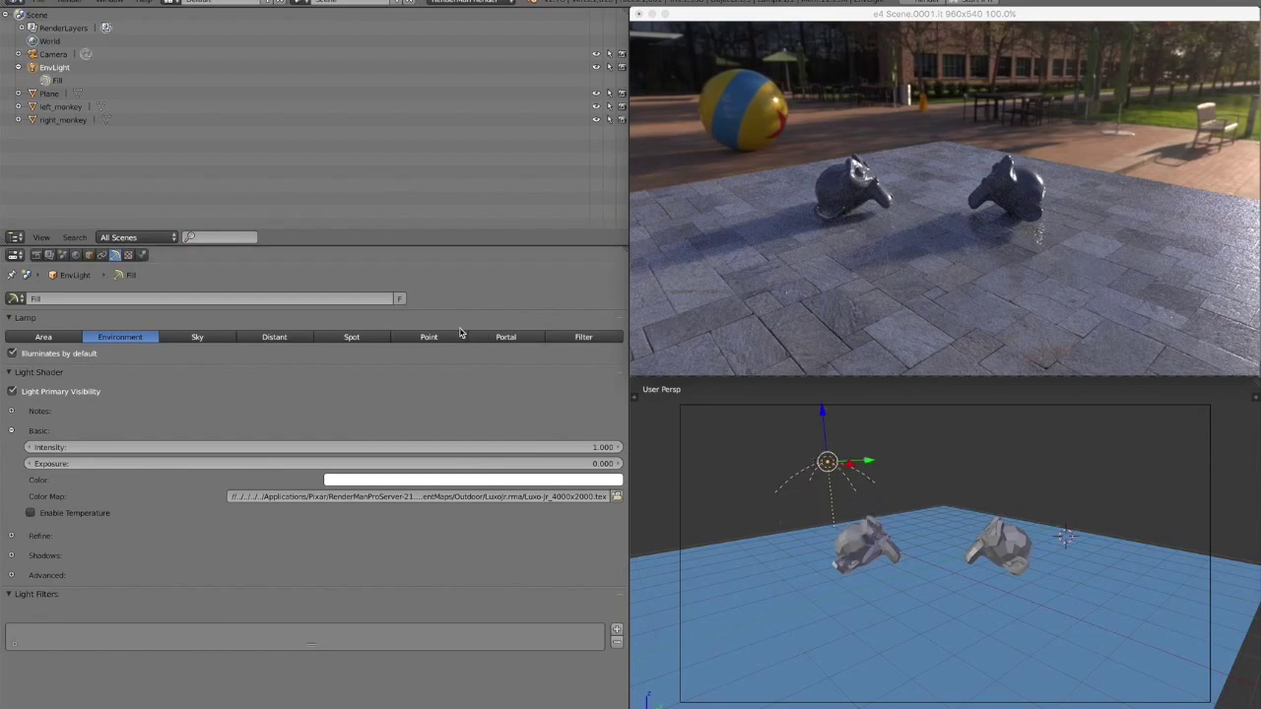
Add an area lamp beside EnvLight and convert it to a RenderMan light of type Portal
{"action": "left_click", "coordinate": [768, 479]}
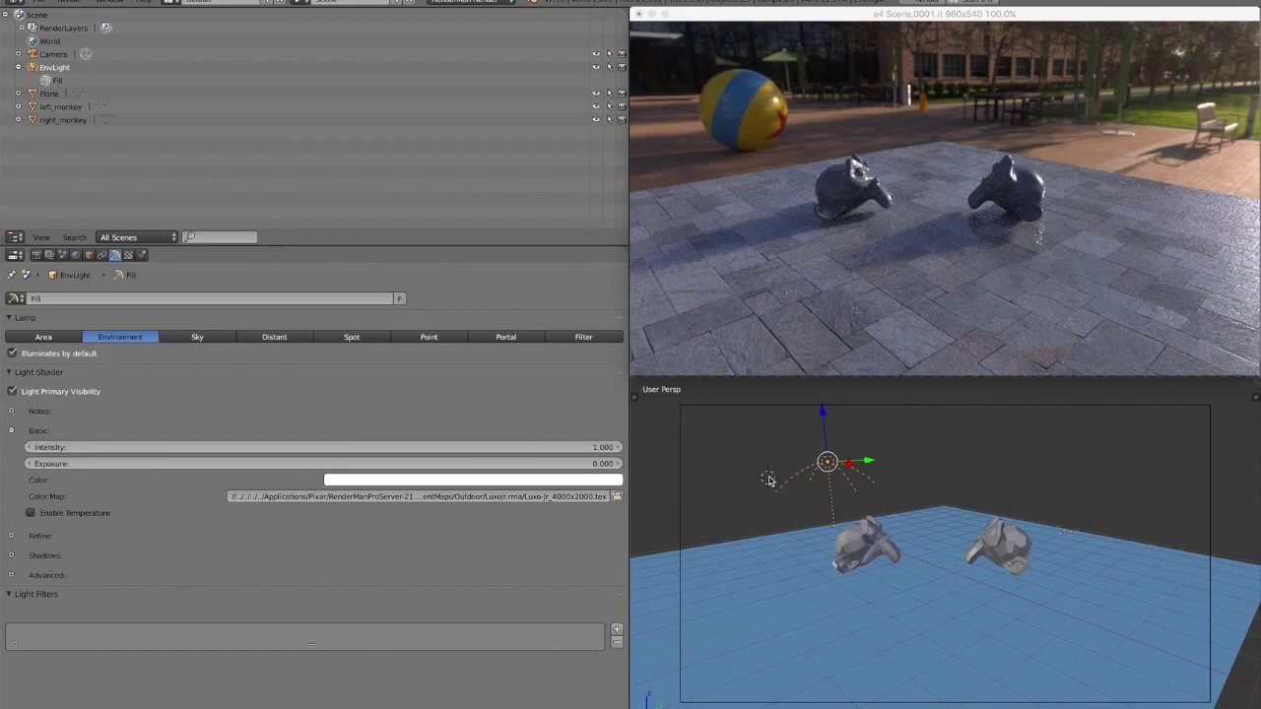
{"action": "key", "text": "space"}
{"action": "key", "text": "Return"}
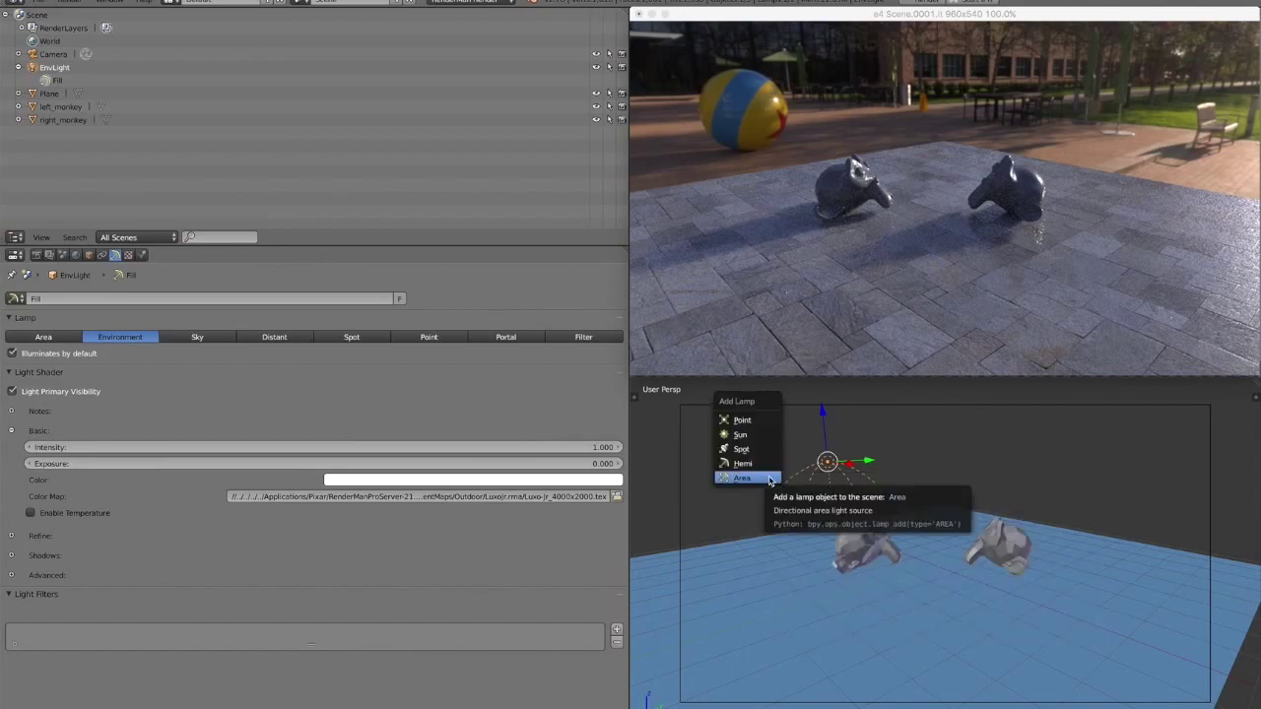
{"action": "left_click", "coordinate": [767, 477]}
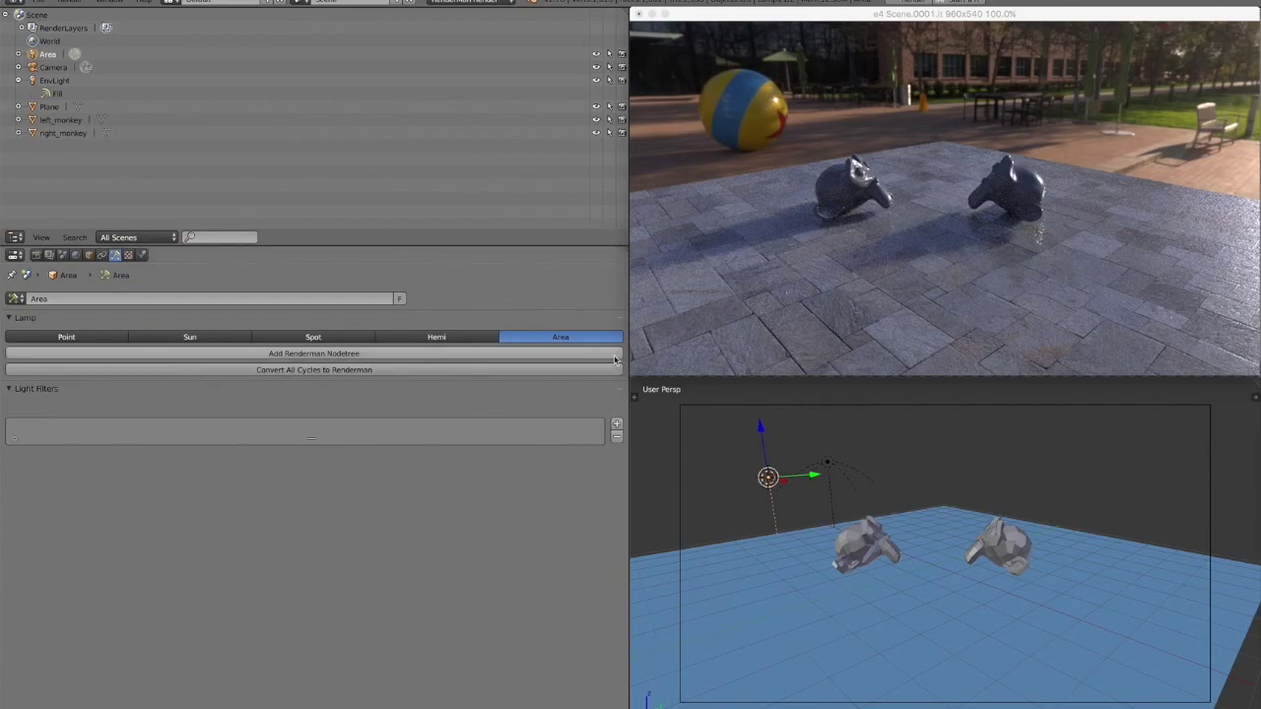
{"action": "left_click", "coordinate": [333, 354]}
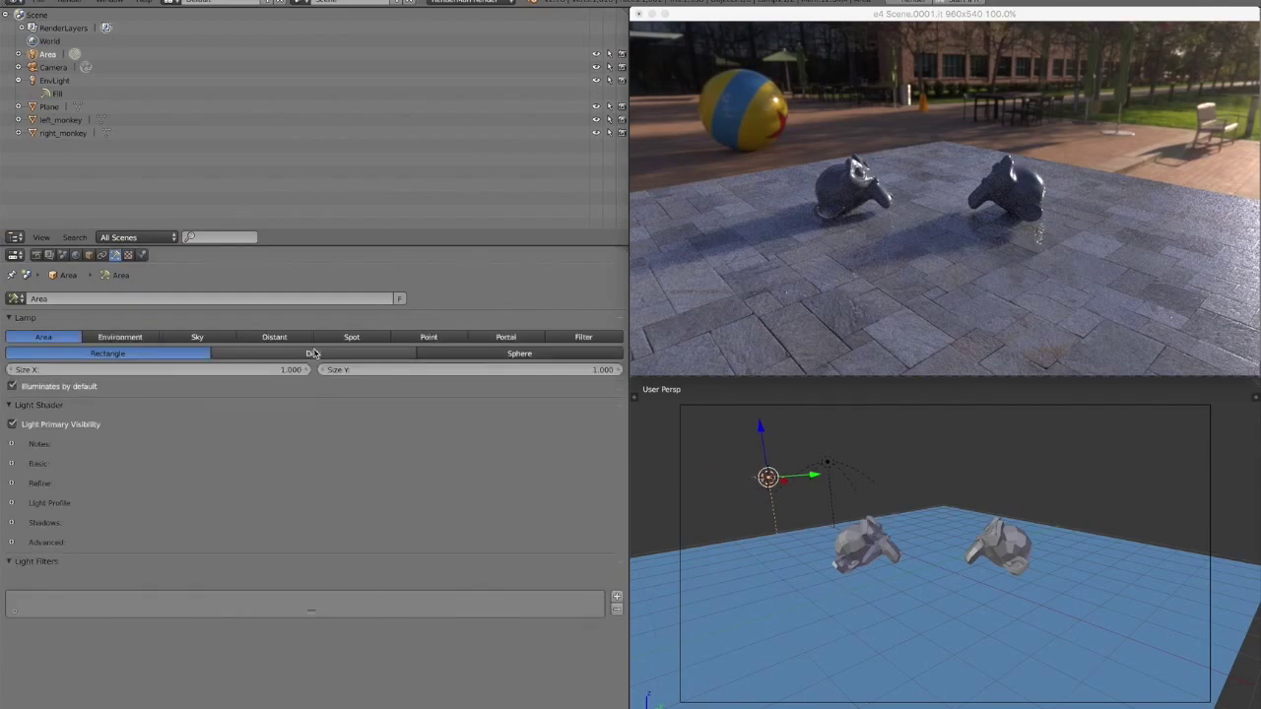
{"action": "left_click", "coordinate": [486, 338]}
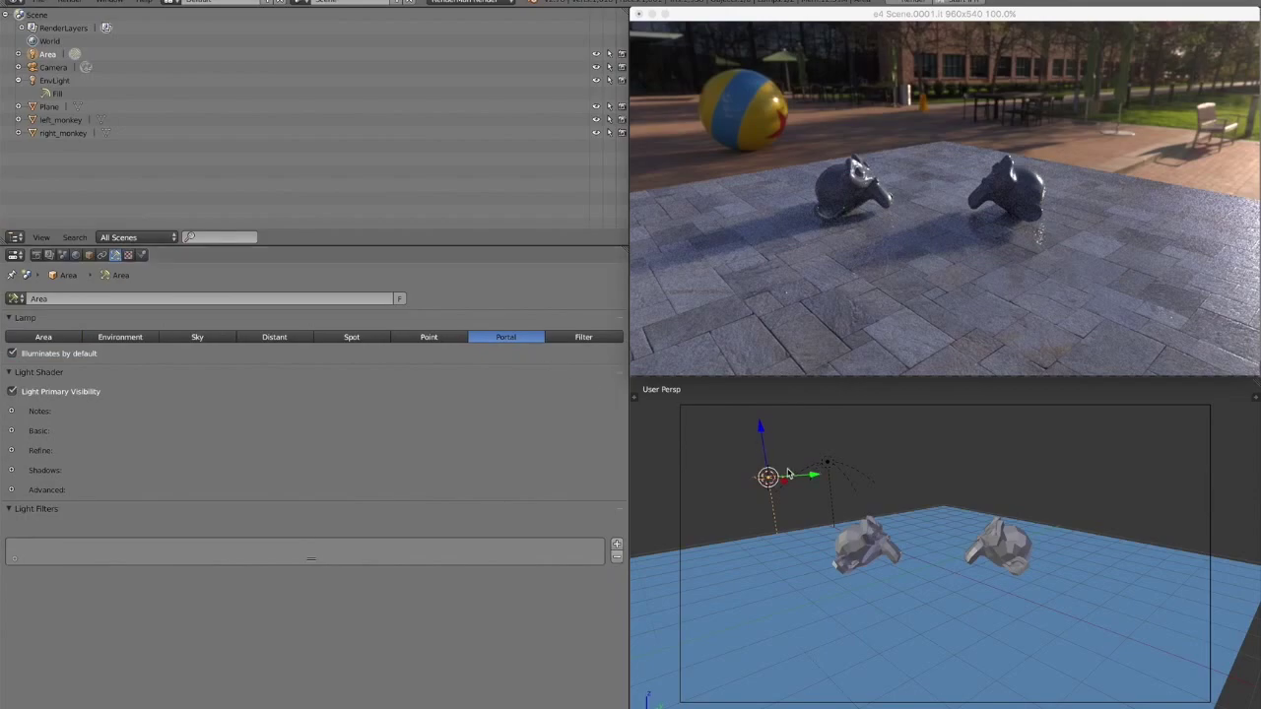
Move the portal light past the right monkey and rotate it so its plane stands upright
{"action": "left_click_drag", "start_coordinate": [791, 488], "coordinate": [1111, 468]}
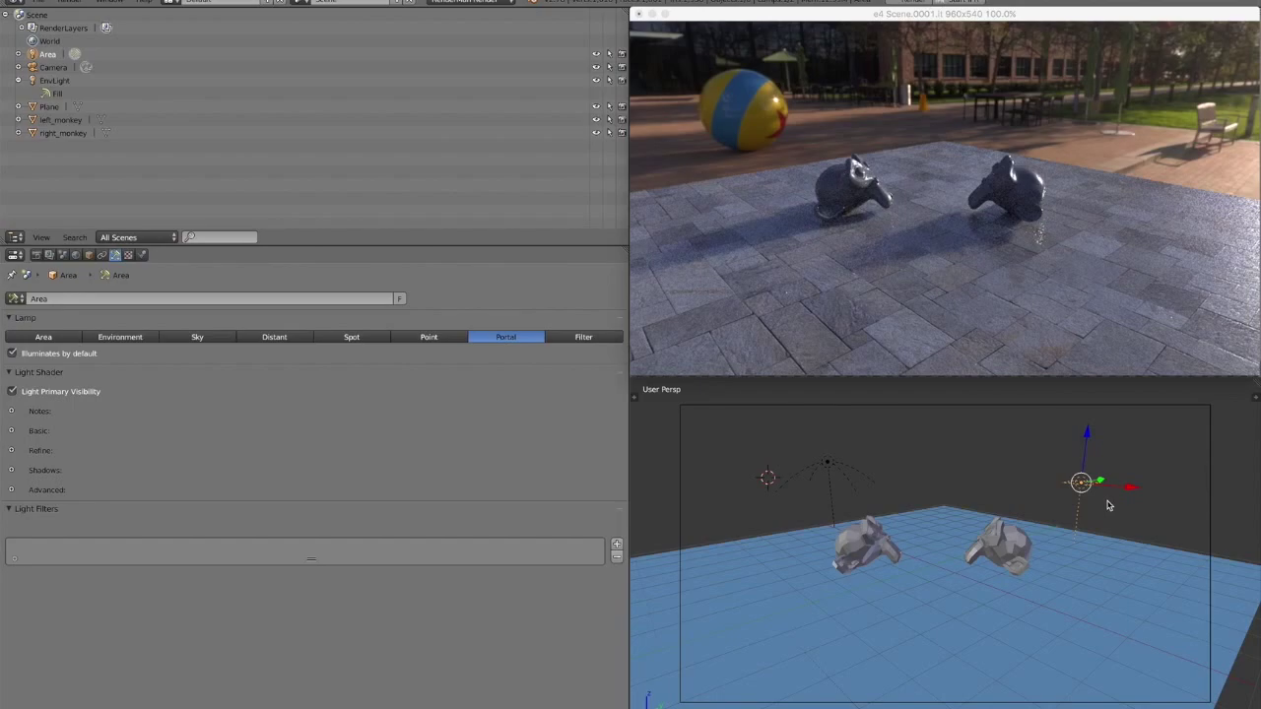
{"action": "key", "text": "ctrl+space"}
{"action": "key", "text": "ctrl+z"}
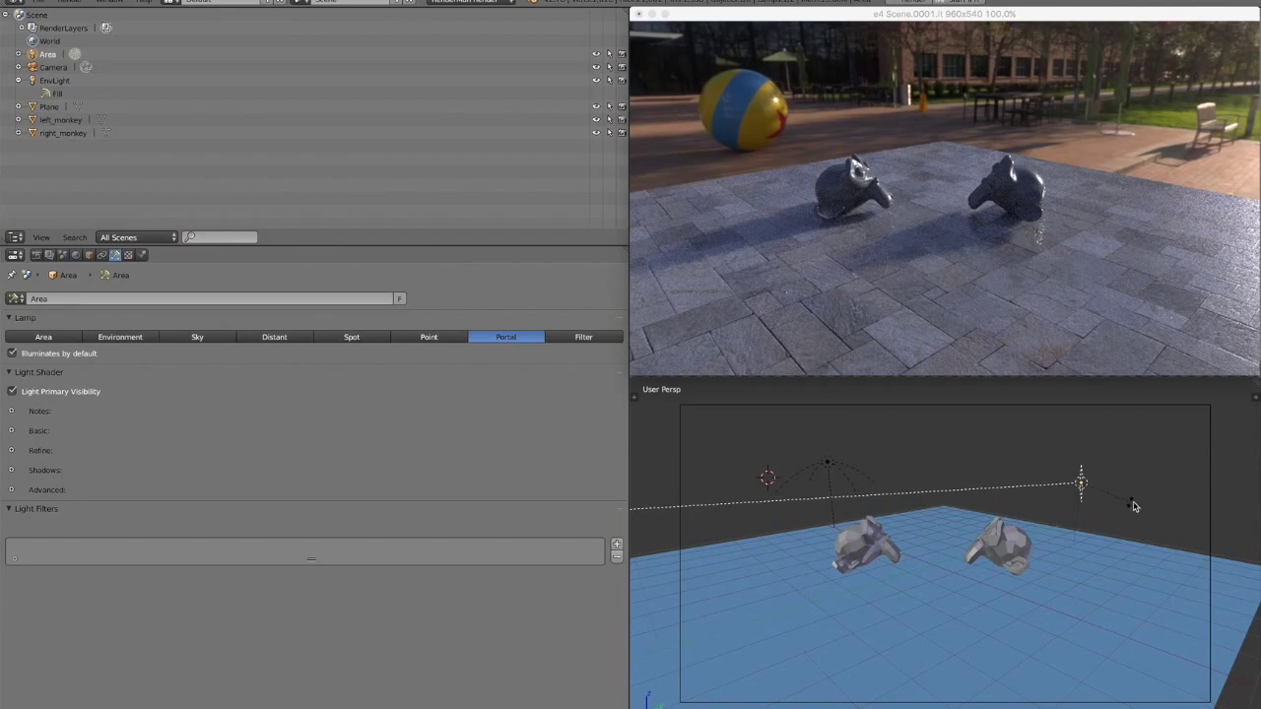
{"action": "right_click", "coordinate": [1135, 502]}
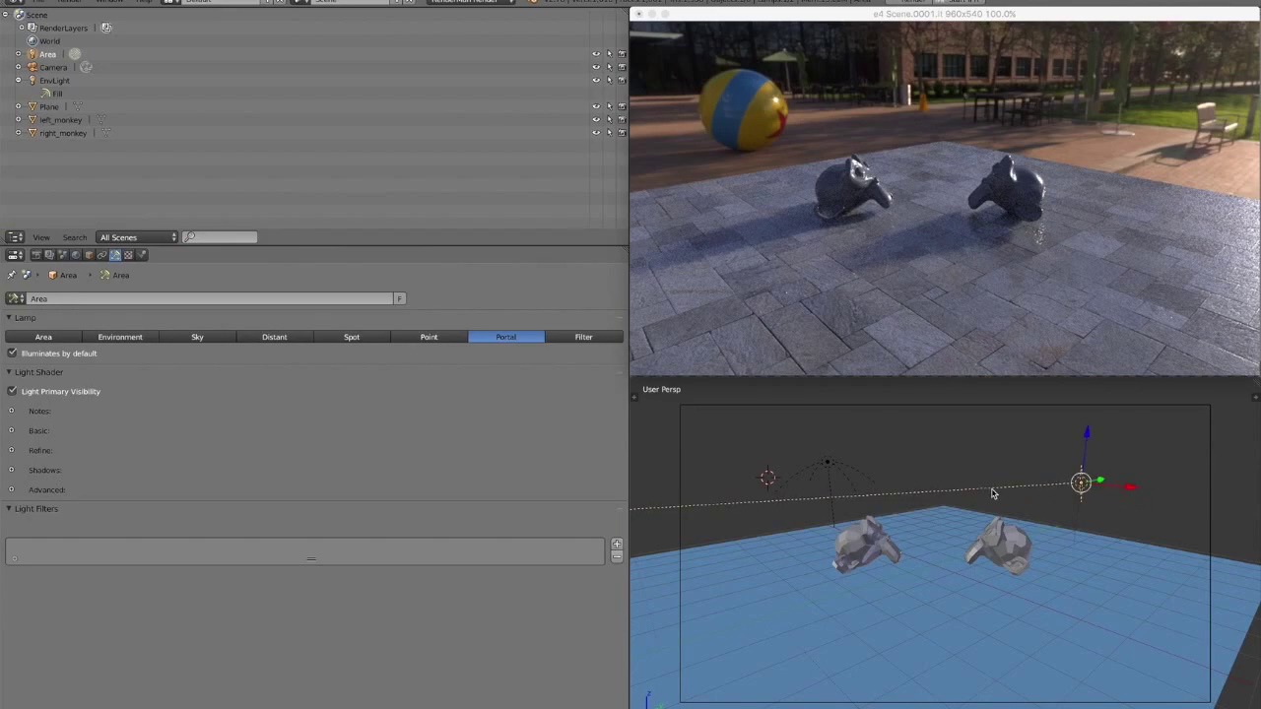
Turn the portal light to face the monkeys, enlarge it to several times its size and shift it farther out along X
{"action": "key", "text": "shift+t"}
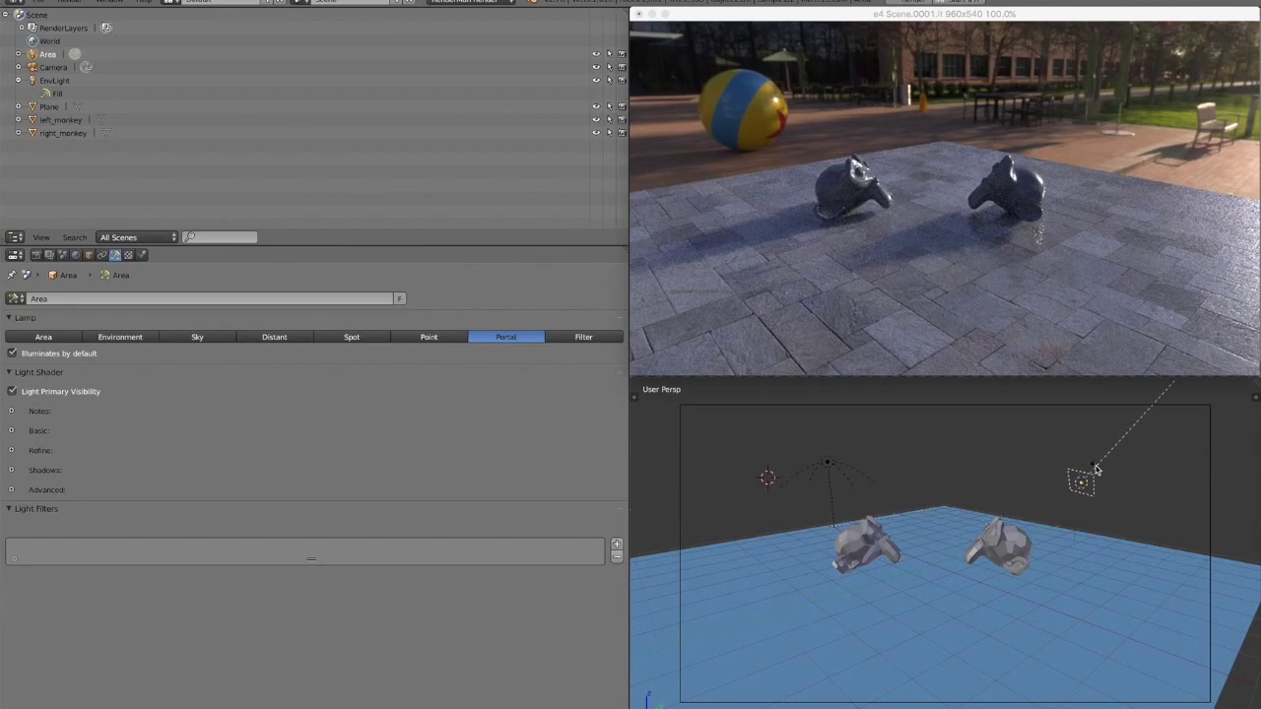
{"action": "left_click", "coordinate": [1077, 485]}
{"action": "left_click_drag", "start_coordinate": [1127, 492], "coordinate": [1189, 496]}
{"action": "key", "text": "r"}
{"action": "left_click", "coordinate": [1218, 427]}
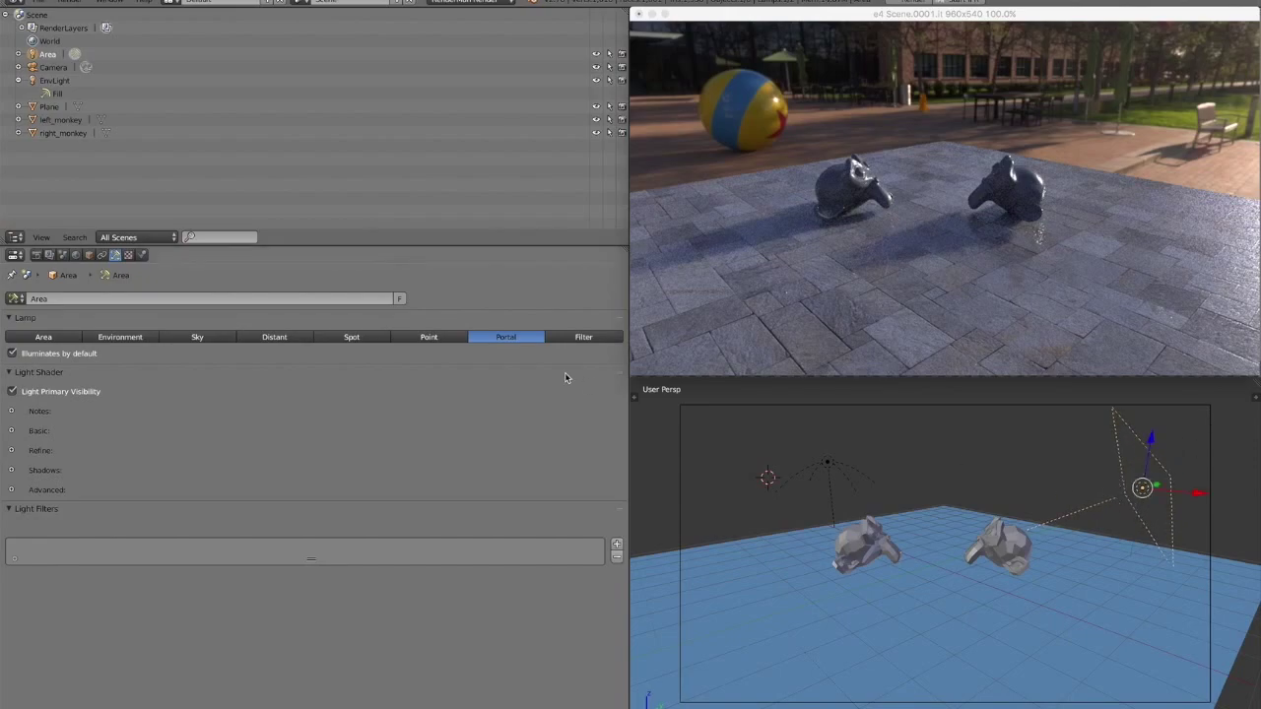
Rename the Area lamp object as Portal
{"action": "double_click", "coordinate": [47, 55]}
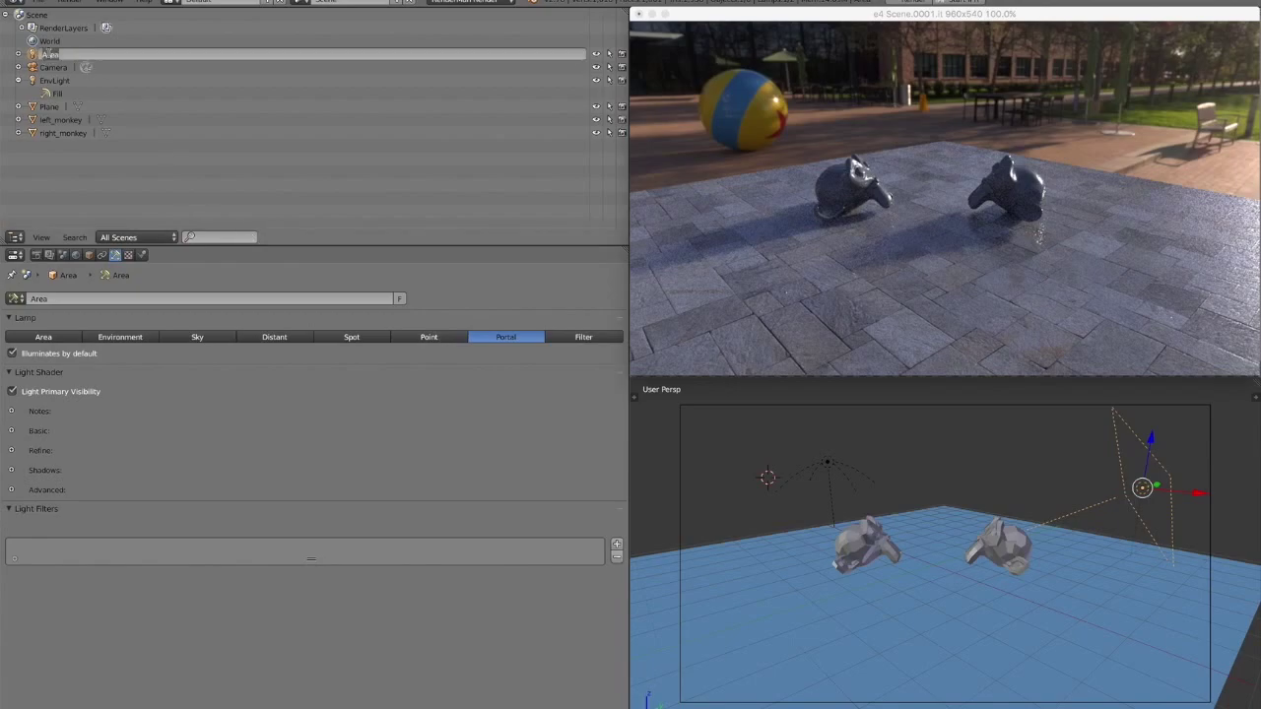
{"action": "key", "text": "BackSpace"}
{"action": "key", "text": "Return"}
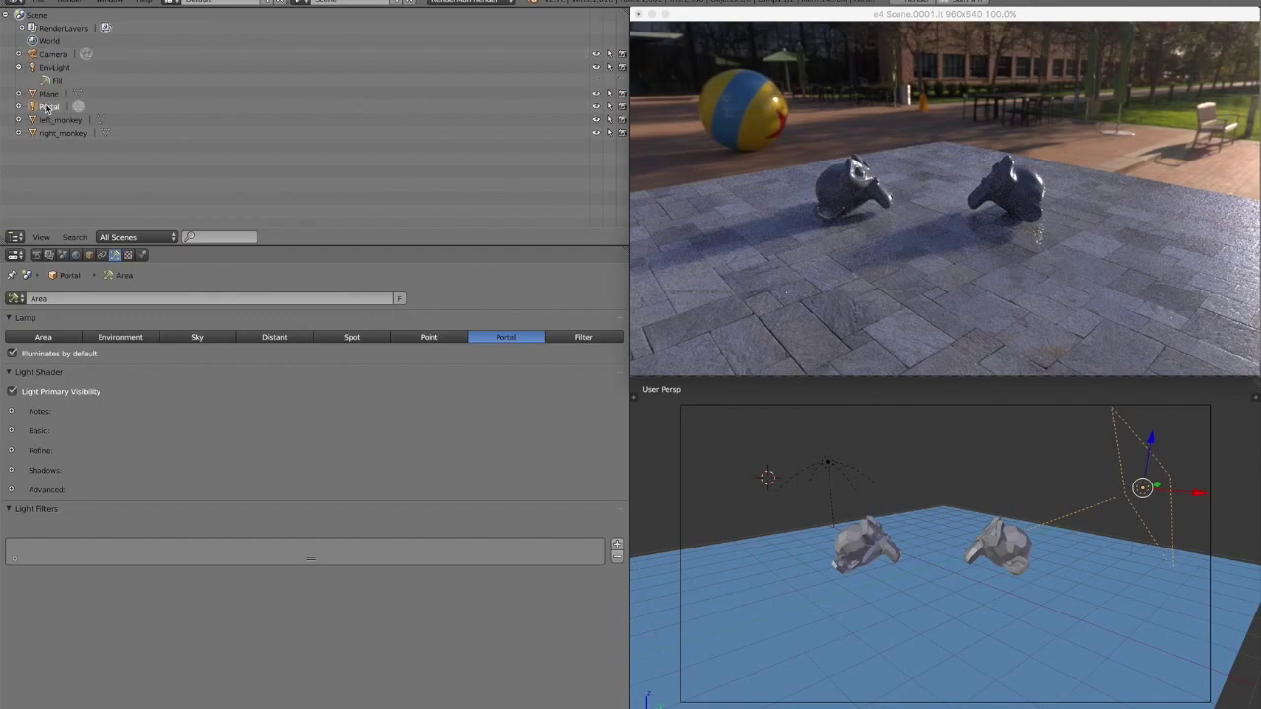
Parent the Portal lamp to EnvLight and render the scene to check the light coming through the portal
{"action": "left_click_drag", "start_coordinate": [47, 106], "coordinate": [34, 74]}
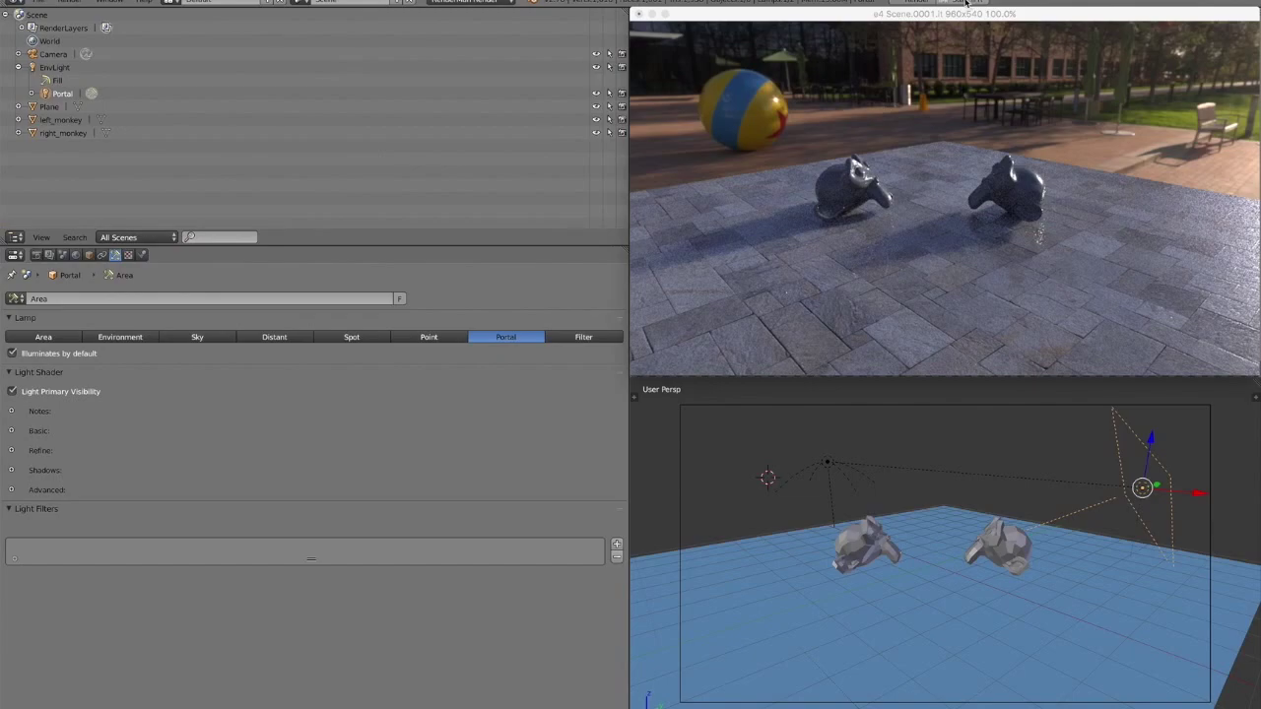
{"action": "left_click", "coordinate": [1004, 231]}
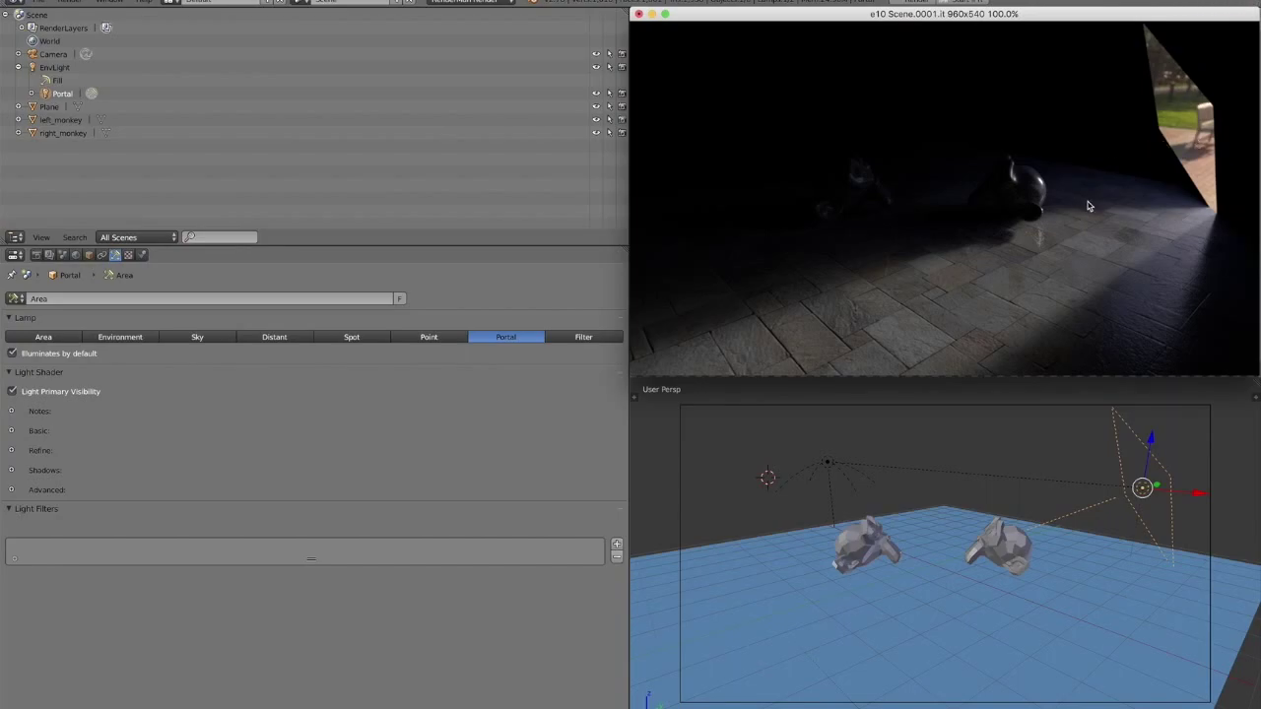
Open the recent file kitchen.blend
{"action": "left_click", "coordinate": [34, 2]}
{"action": "mouse_move", "coordinate": [64, 44]}
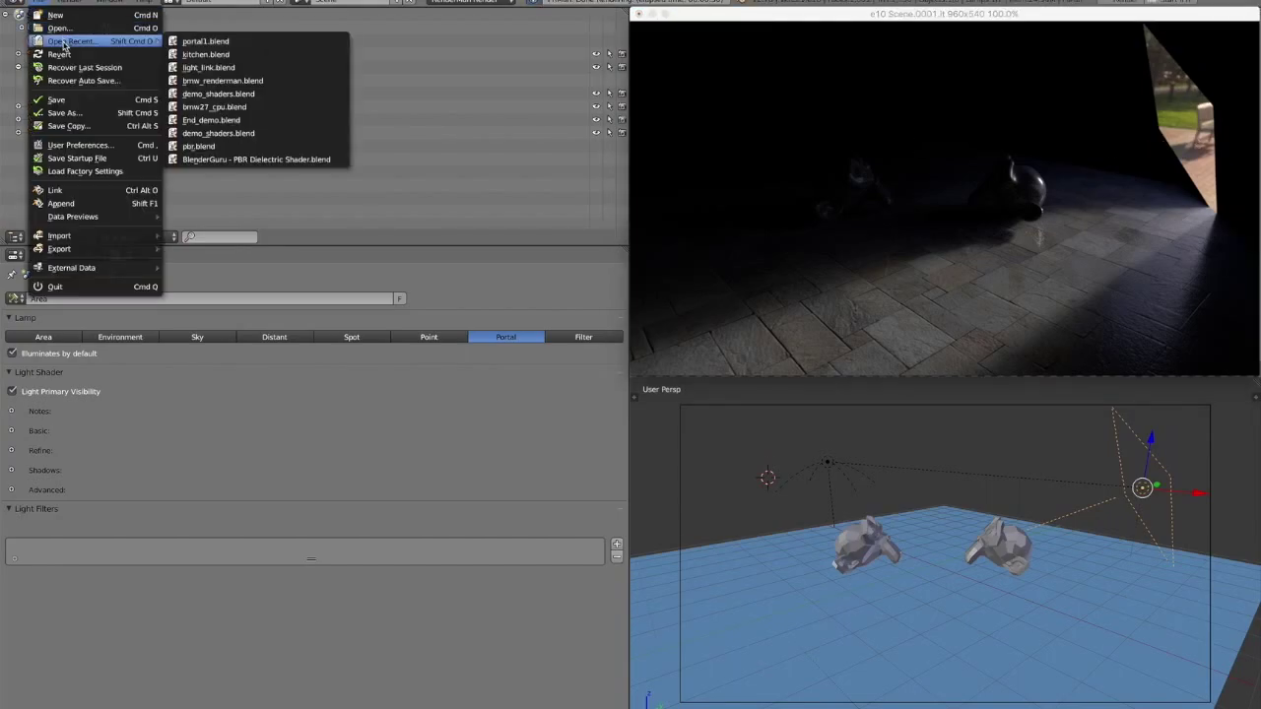
{"action": "left_click", "coordinate": [205, 53]}
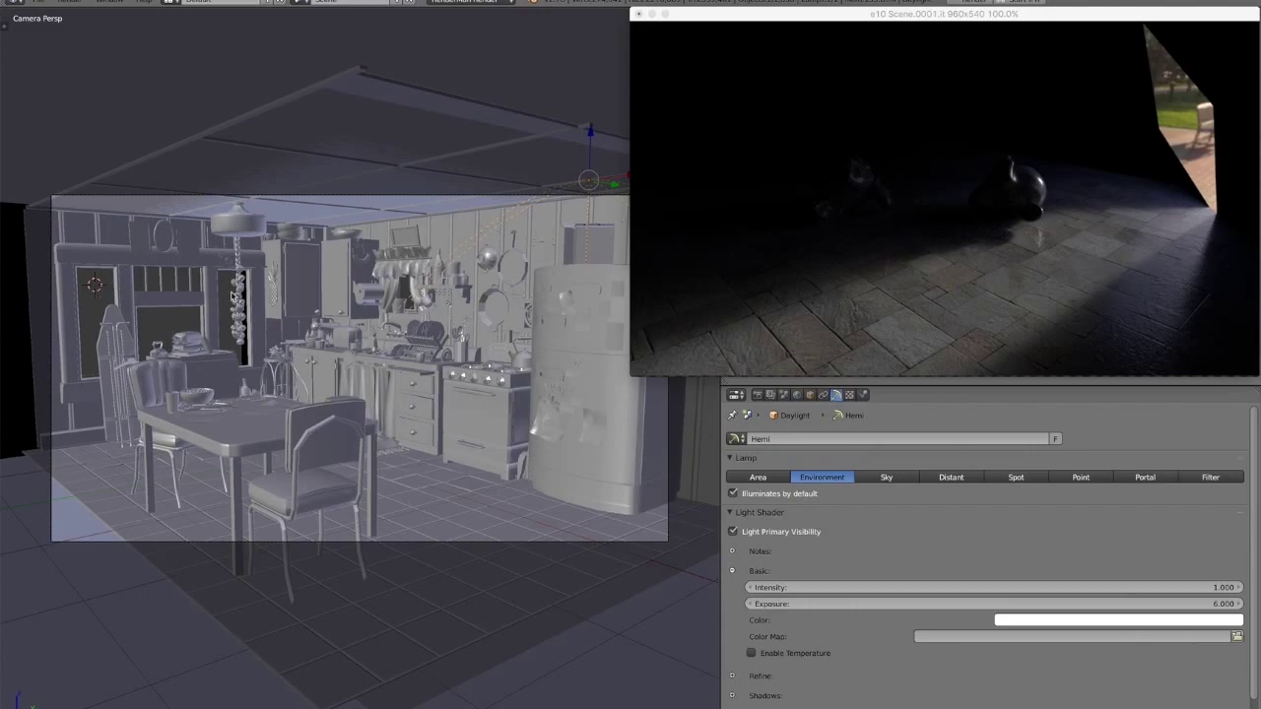
Add an area lamp outside the kitchen building, next to the large window with several panes
{"action": "key", "text": "KP_0"}
{"action": "scroll", "coordinate": [280, 336], "scroll_direction": "down", "scroll_amount": 6}
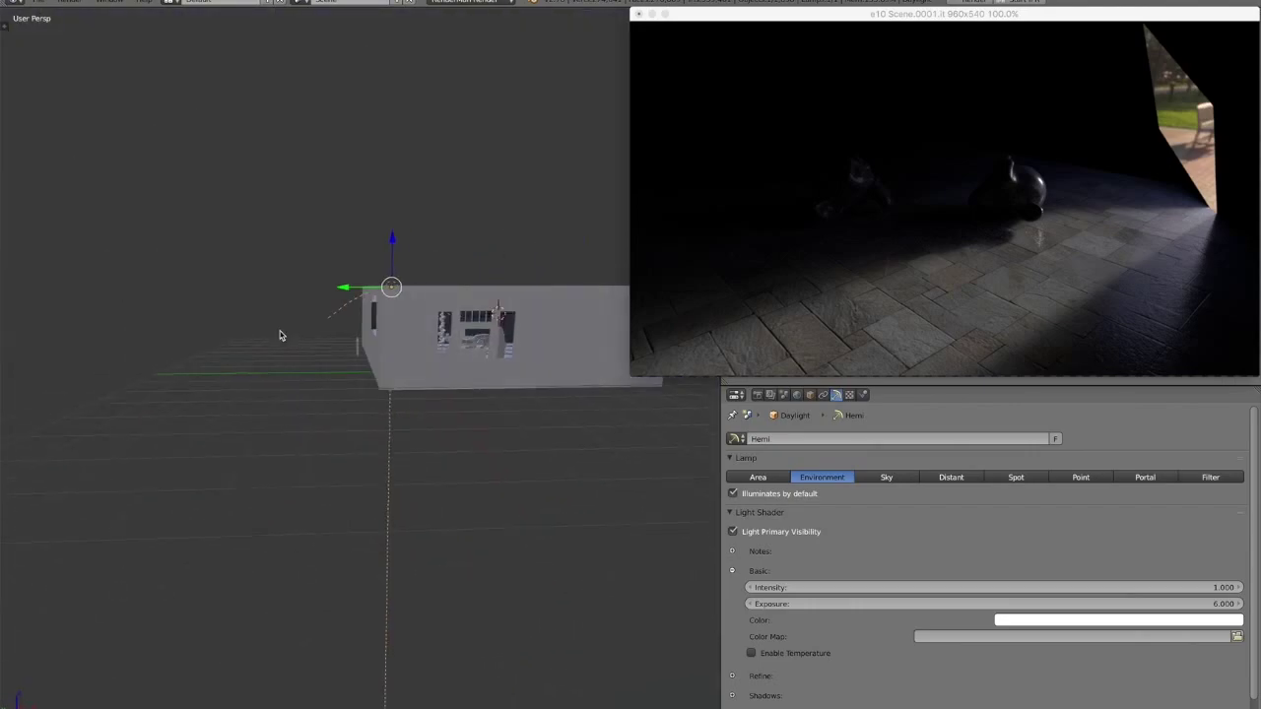
{"action": "scroll", "coordinate": [280, 336], "scroll_direction": "up", "scroll_amount": 4}
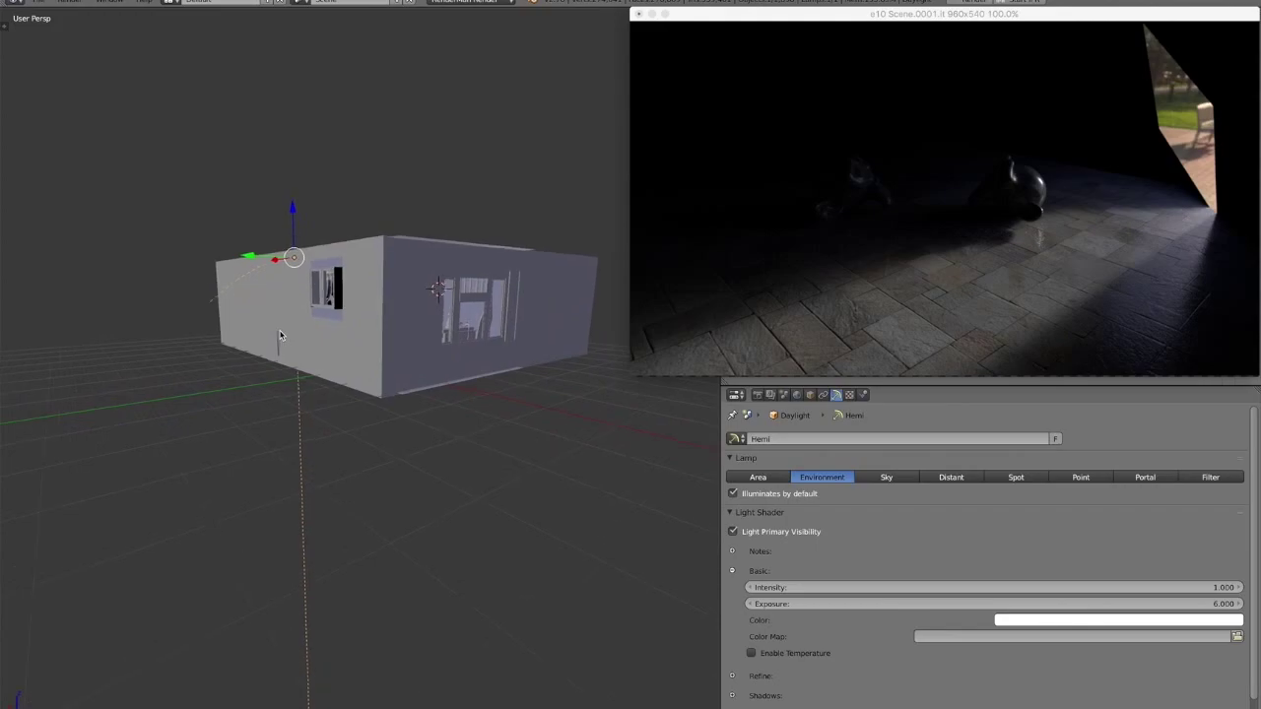
{"action": "left_click", "coordinate": [454, 312]}
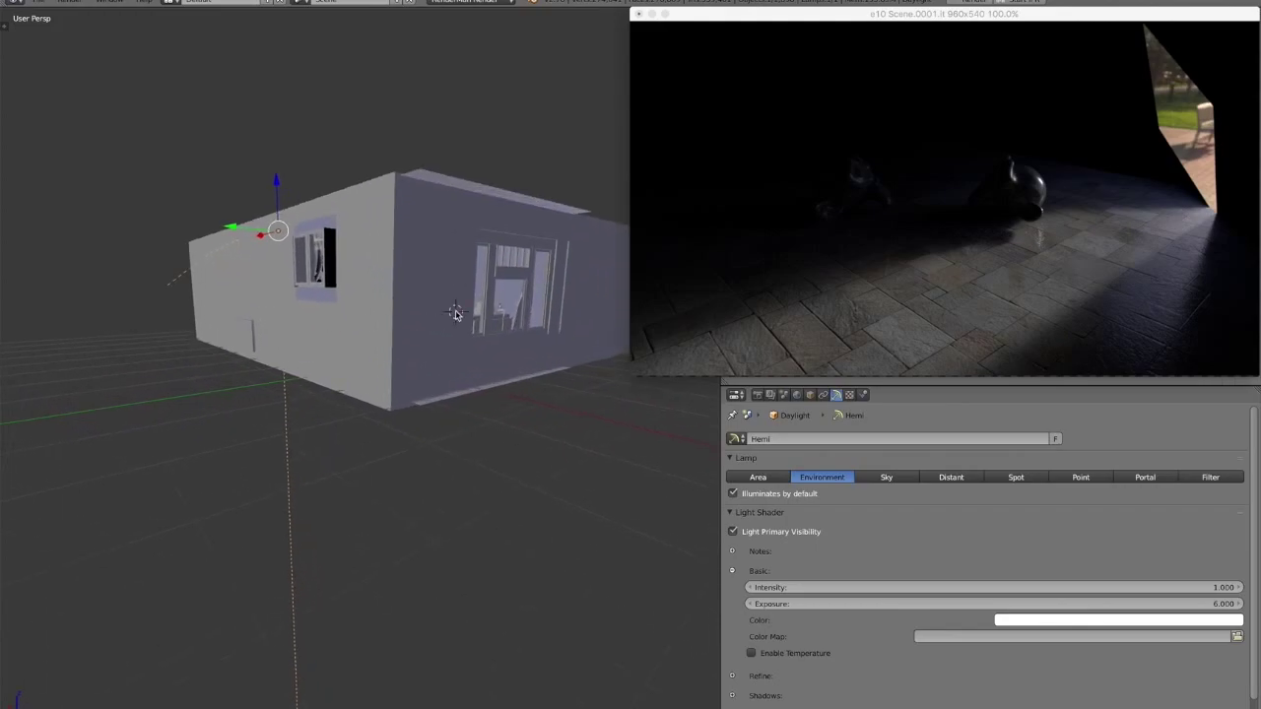
{"action": "key", "text": "space"}
{"action": "key", "text": "Return"}
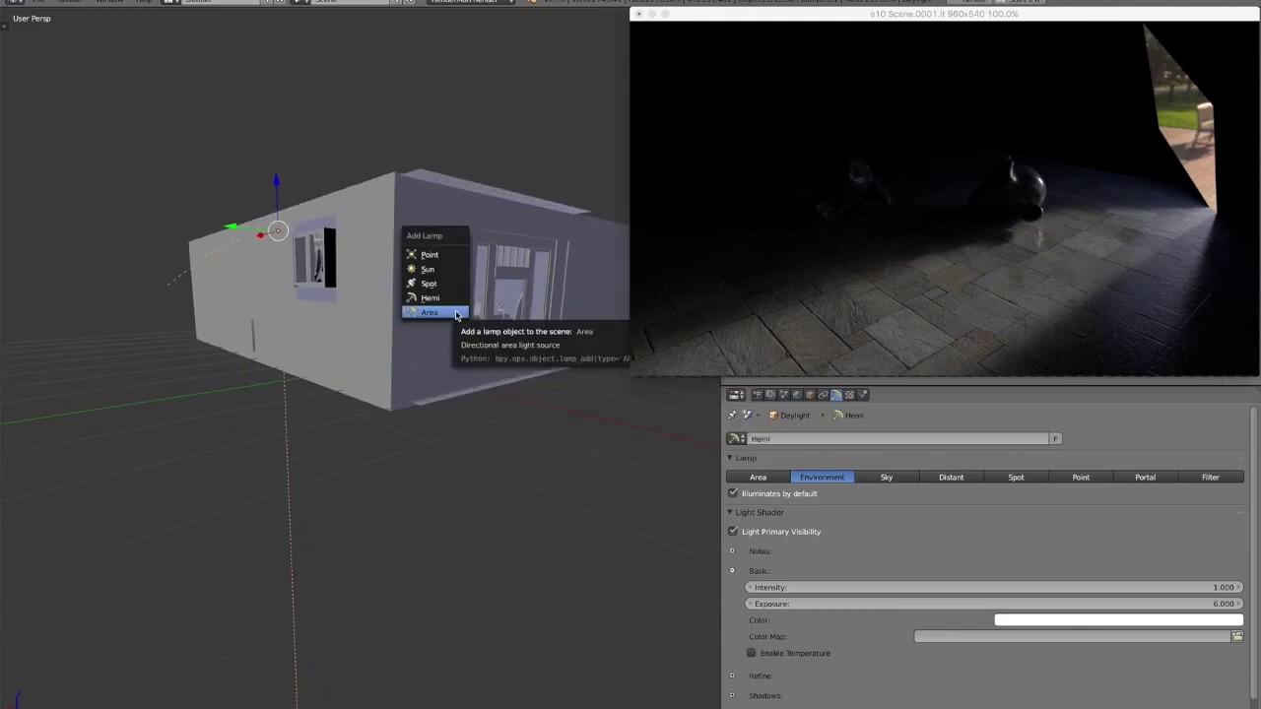
{"action": "left_click", "coordinate": [429, 312]}
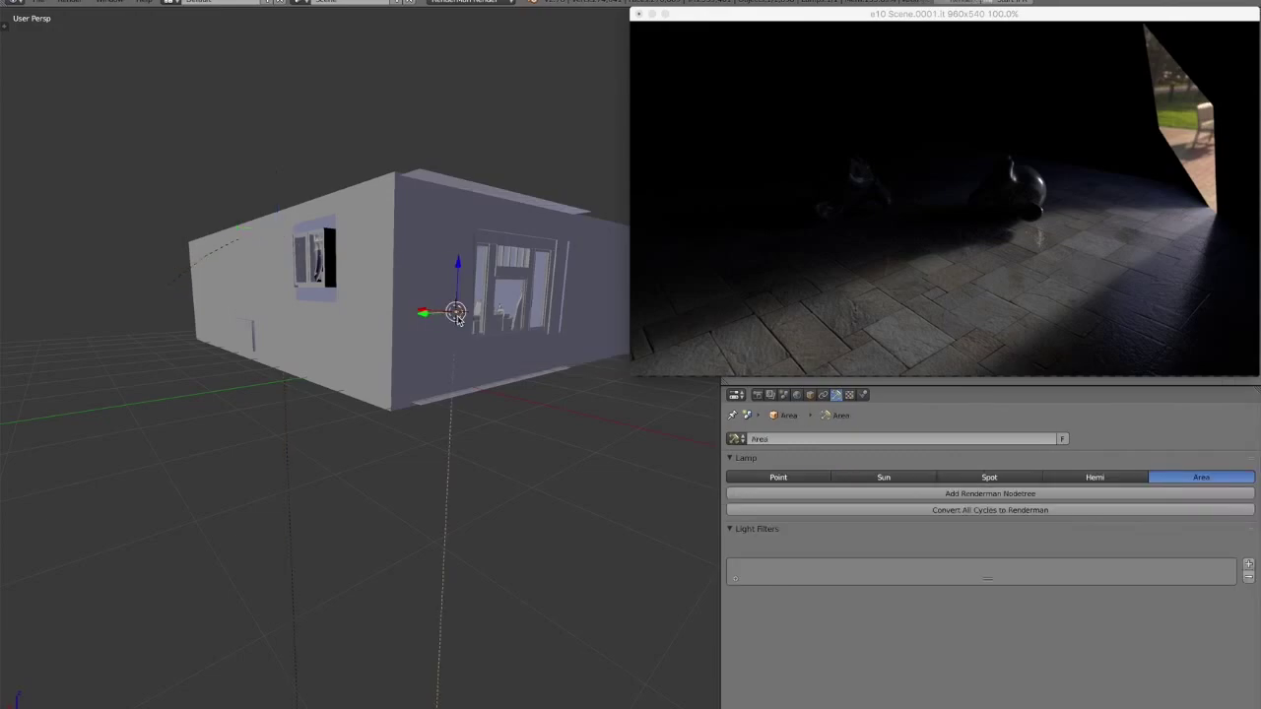
Rotate the new area lamp 90 degrees about the X axis and move it along Y toward the middle of the large window
{"action": "key", "text": "g"}
{"action": "key", "text": "r"}
{"action": "key", "text": "x"}
{"action": "key", "text": "9"}
{"action": "key", "text": "0"}
{"action": "key", "text": "Return"}
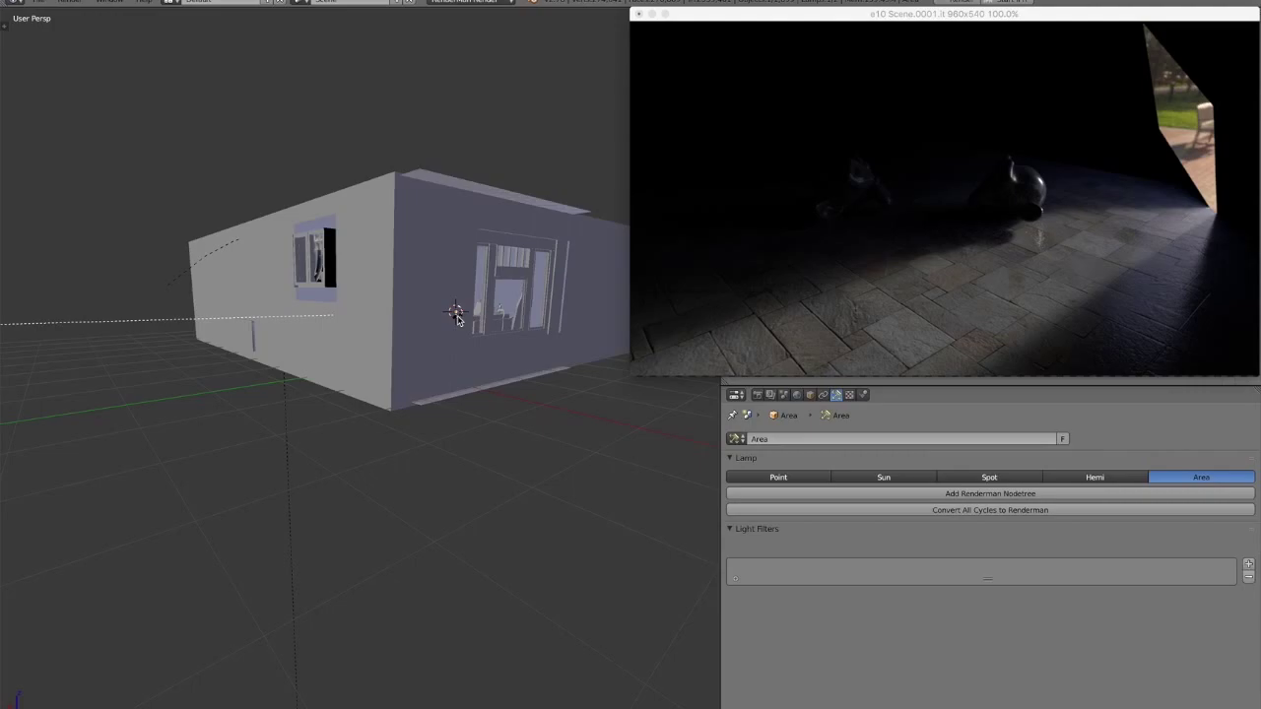
{"action": "key", "text": "ctrl+space"}
{"action": "left_click_drag", "start_coordinate": [424, 311], "coordinate": [467, 316]}
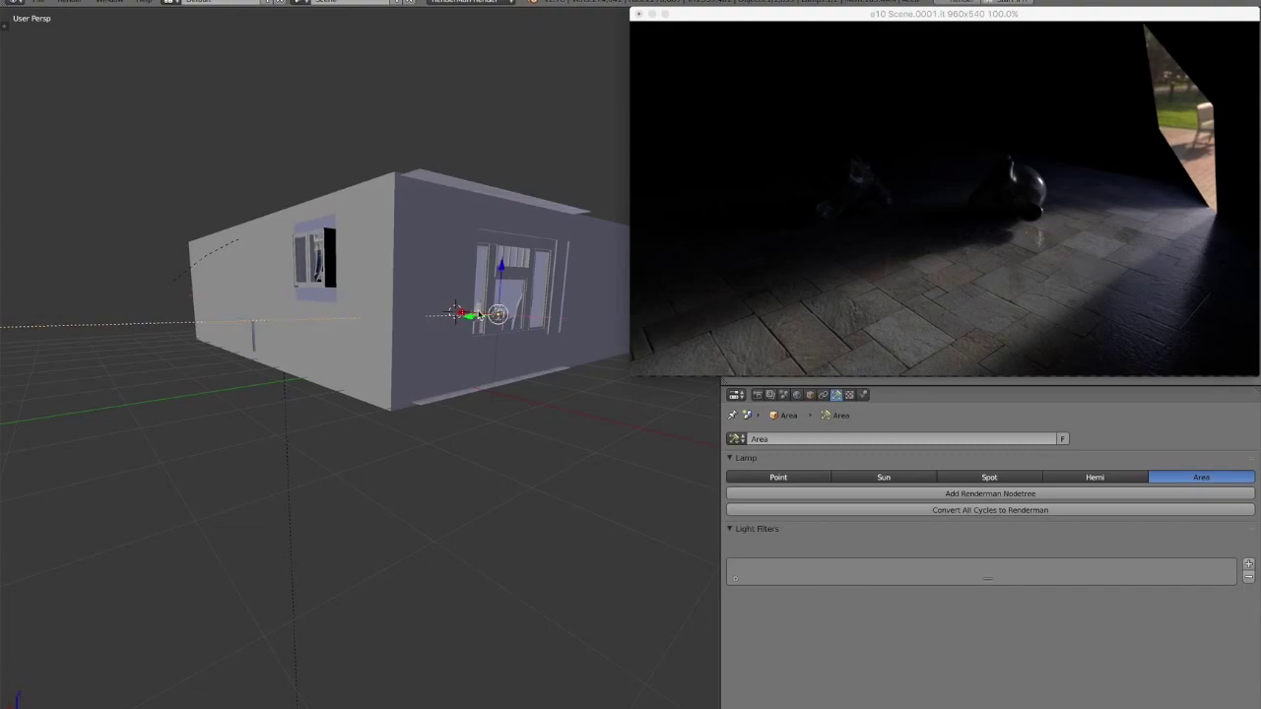
Add a RenderMan node tree to the area lamp by the large window and set its light type to Portal
{"action": "left_click", "coordinate": [963, 495]}
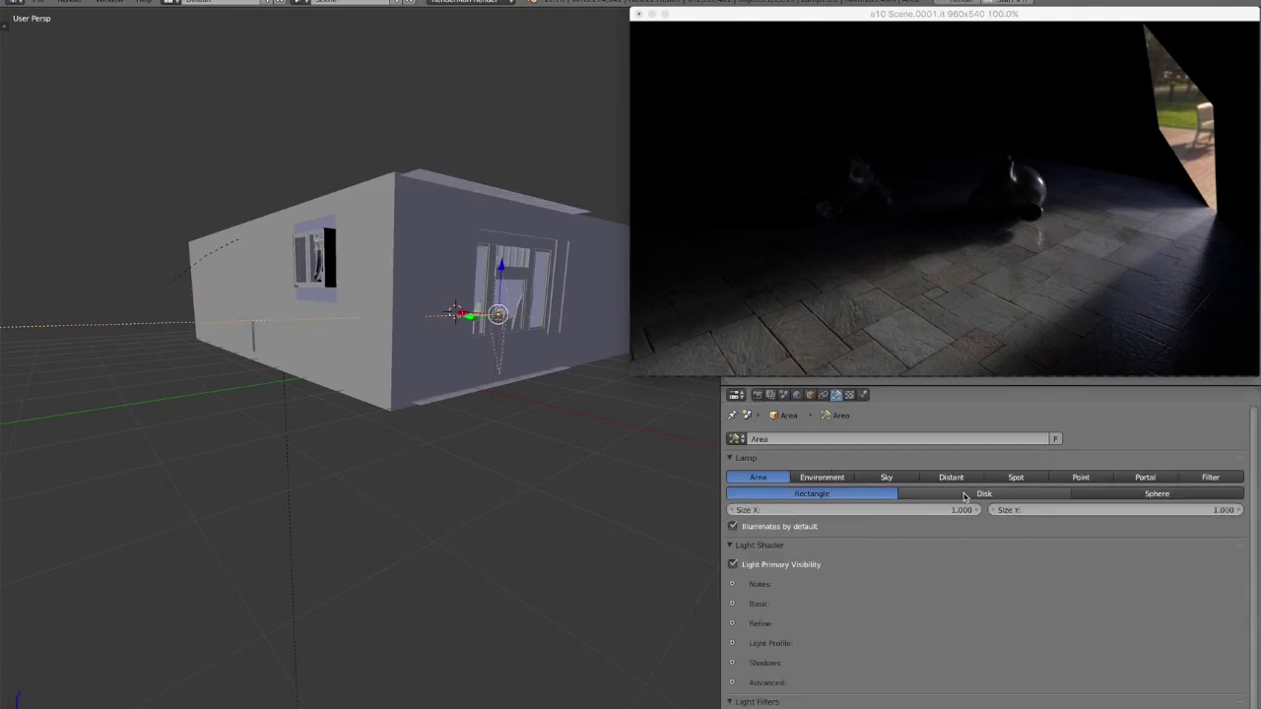
{"action": "left_click", "coordinate": [1146, 477]}
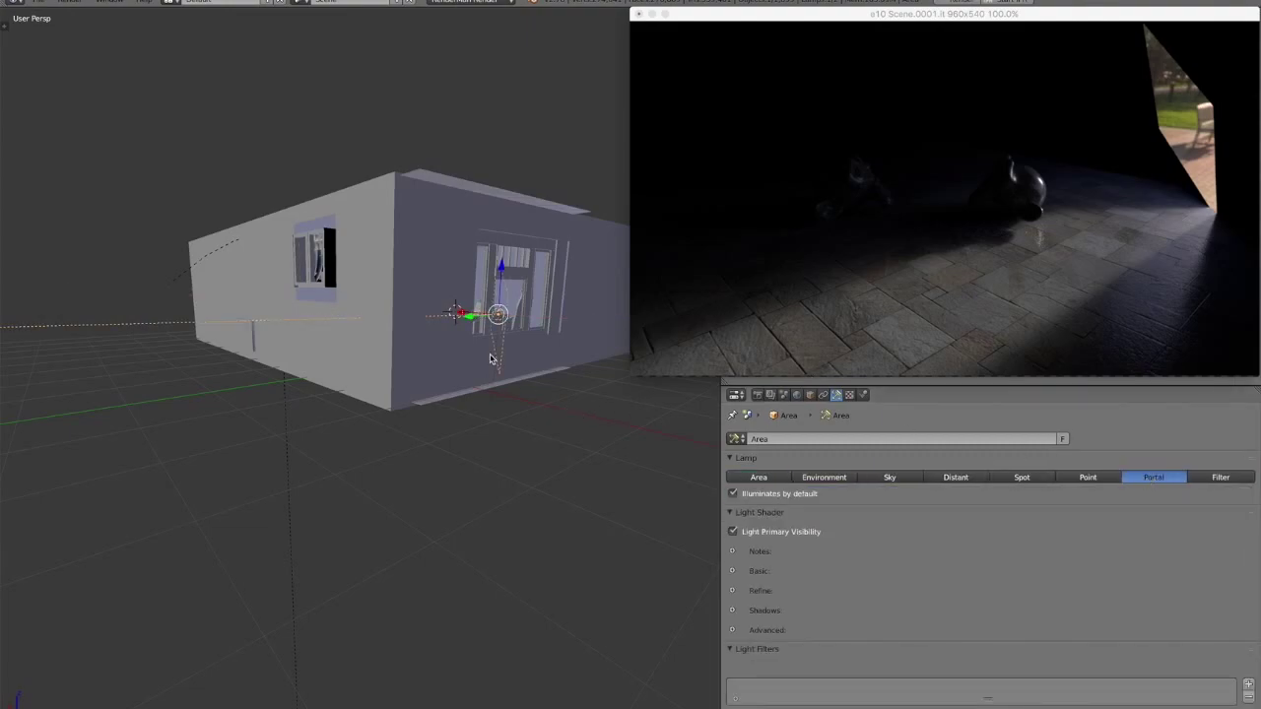
Set the portal lamp's rotation to X 90°, Y 90° and Z -90°
{"action": "left_click", "coordinate": [809, 395]}
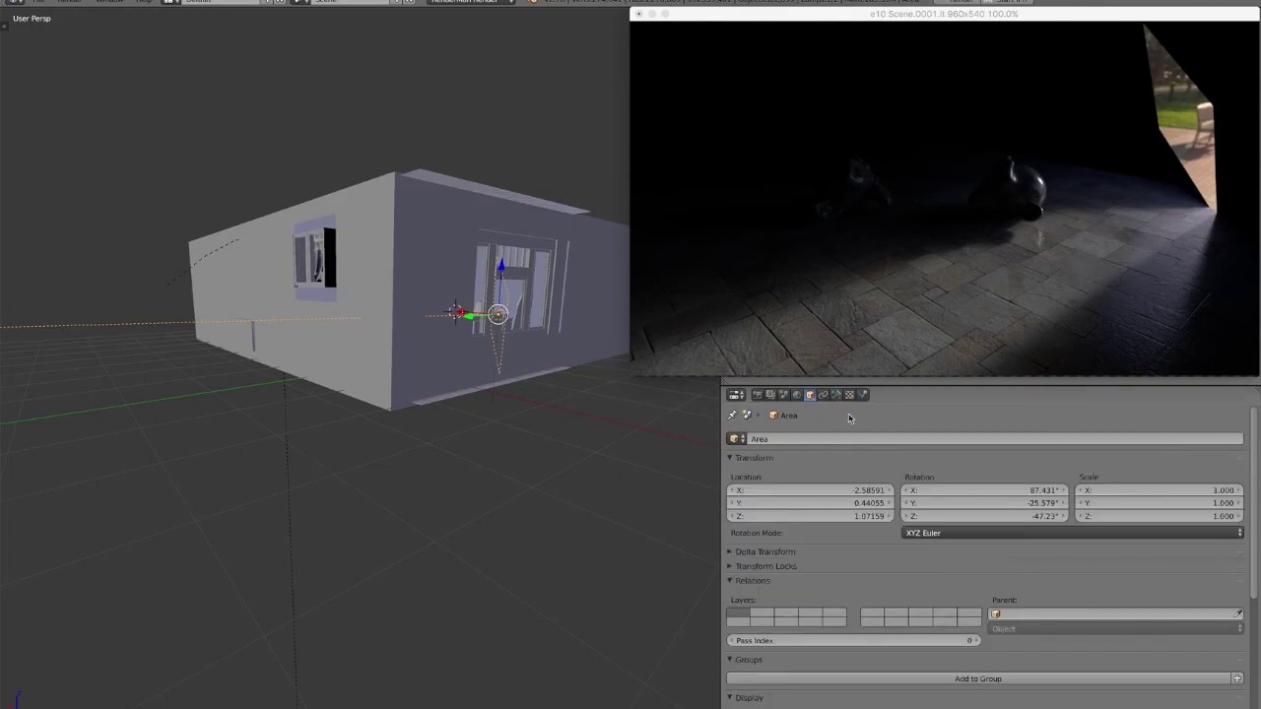
{"action": "left_click", "coordinate": [993, 492]}
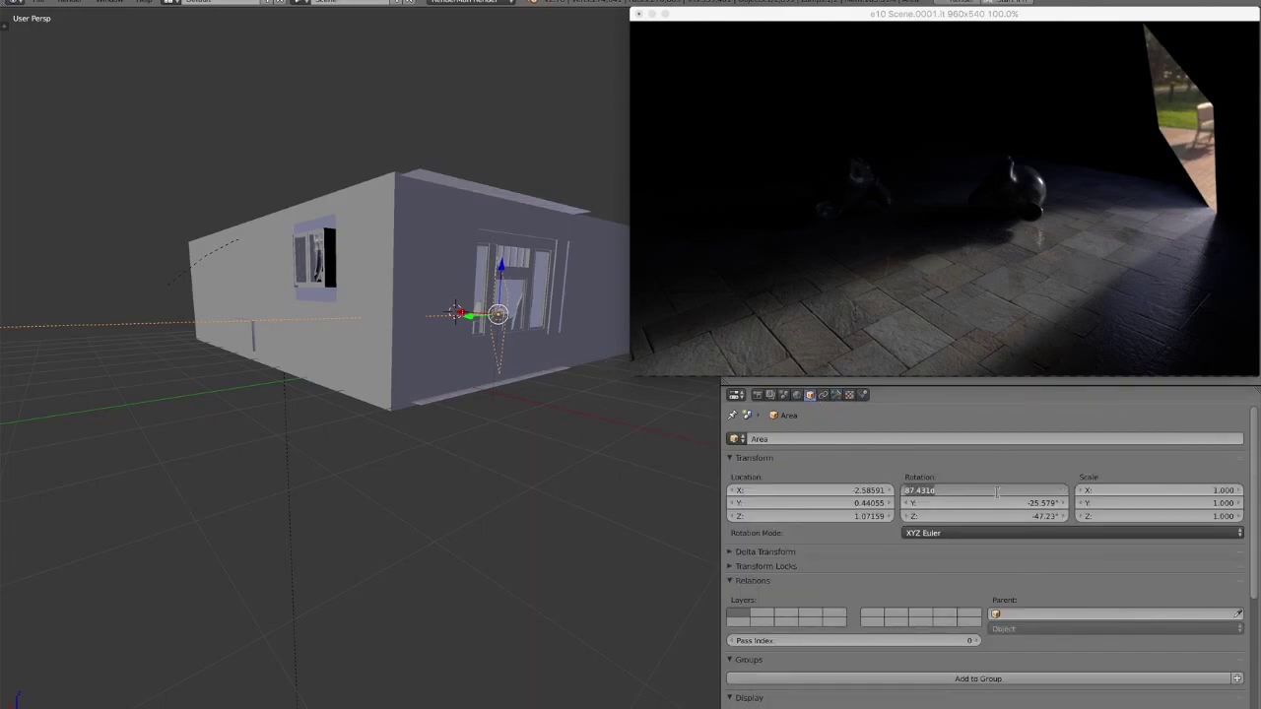
{"action": "type", "text": "90"}
{"action": "key", "text": "Return"}
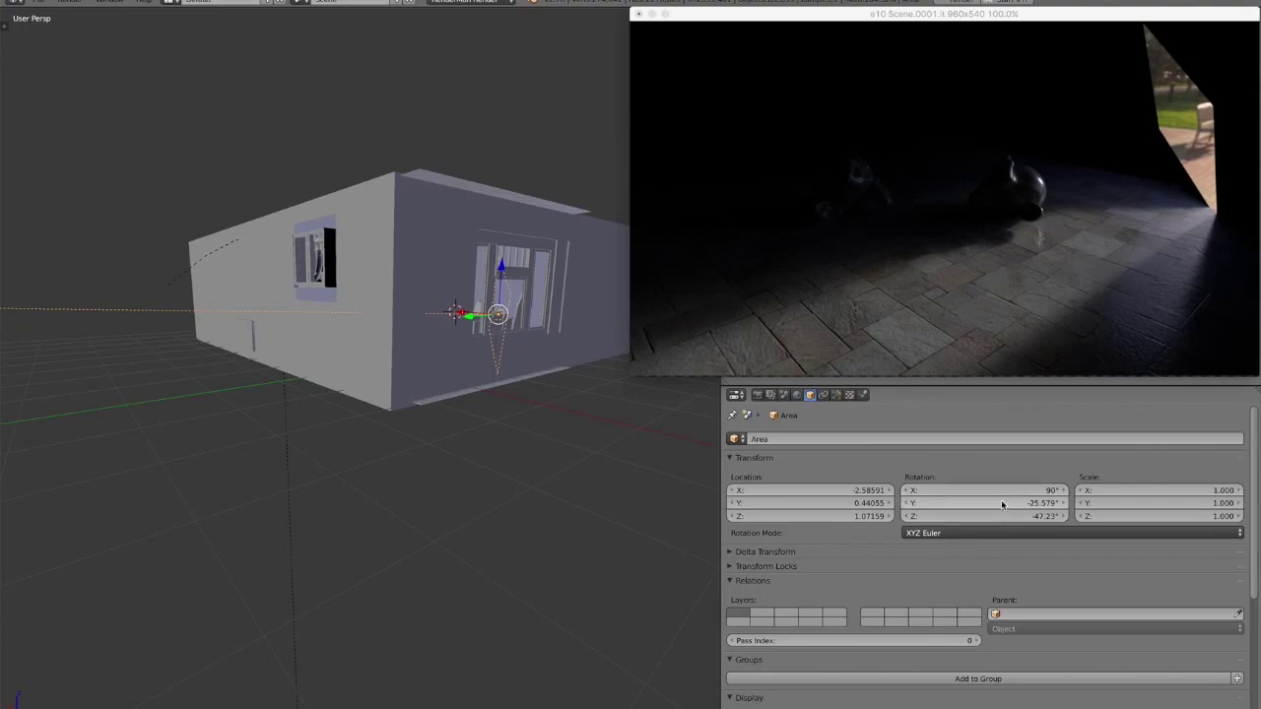
{"action": "left_click", "coordinate": [1001, 499]}
{"action": "type", "text": "90"}
{"action": "key", "text": "Return"}
{"action": "left_click", "coordinate": [1020, 515]}
{"action": "type", "text": "0"}
{"action": "key", "text": "Return"}
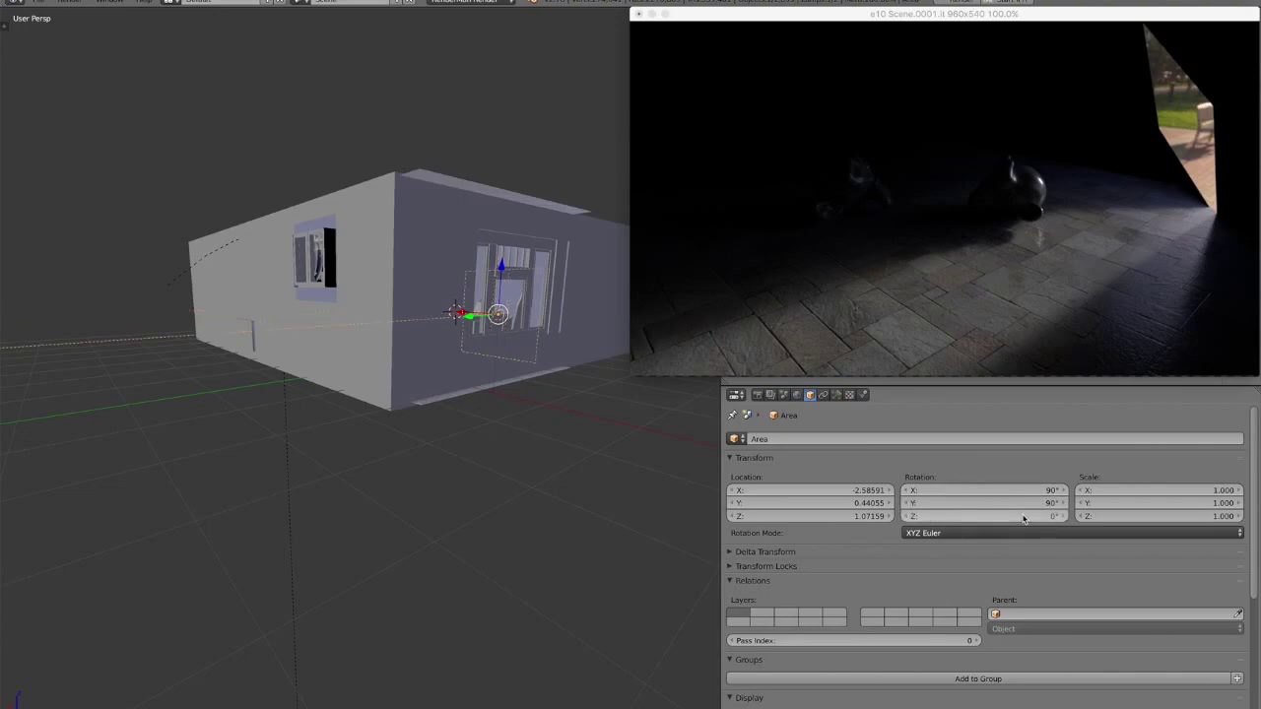
{"action": "left_click", "coordinate": [961, 514]}
{"action": "type", "text": "90"}
{"action": "type", "text": "d"}
{"action": "key", "text": "Return"}
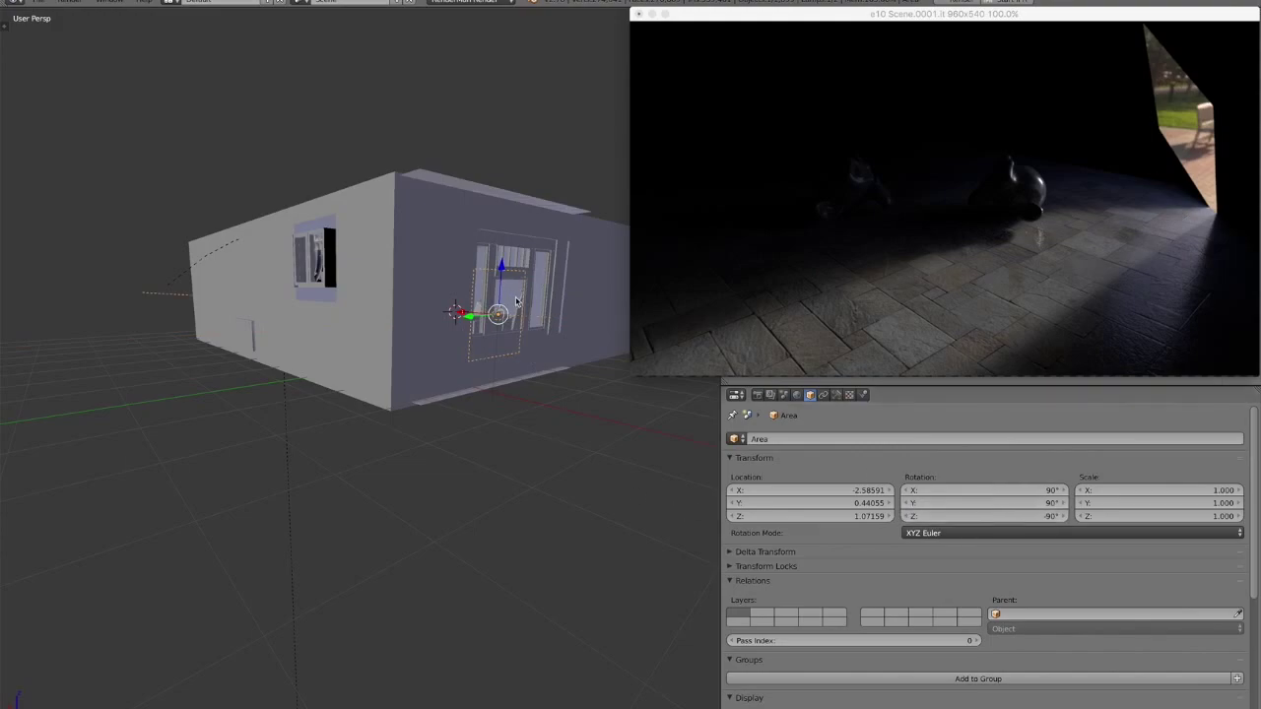
Scale the portal to about 1.53 and move it over the large window, to about Y -0.76 and Z 1.43
{"action": "scroll", "coordinate": [515, 301], "scroll_direction": "left", "scroll_amount": 6}
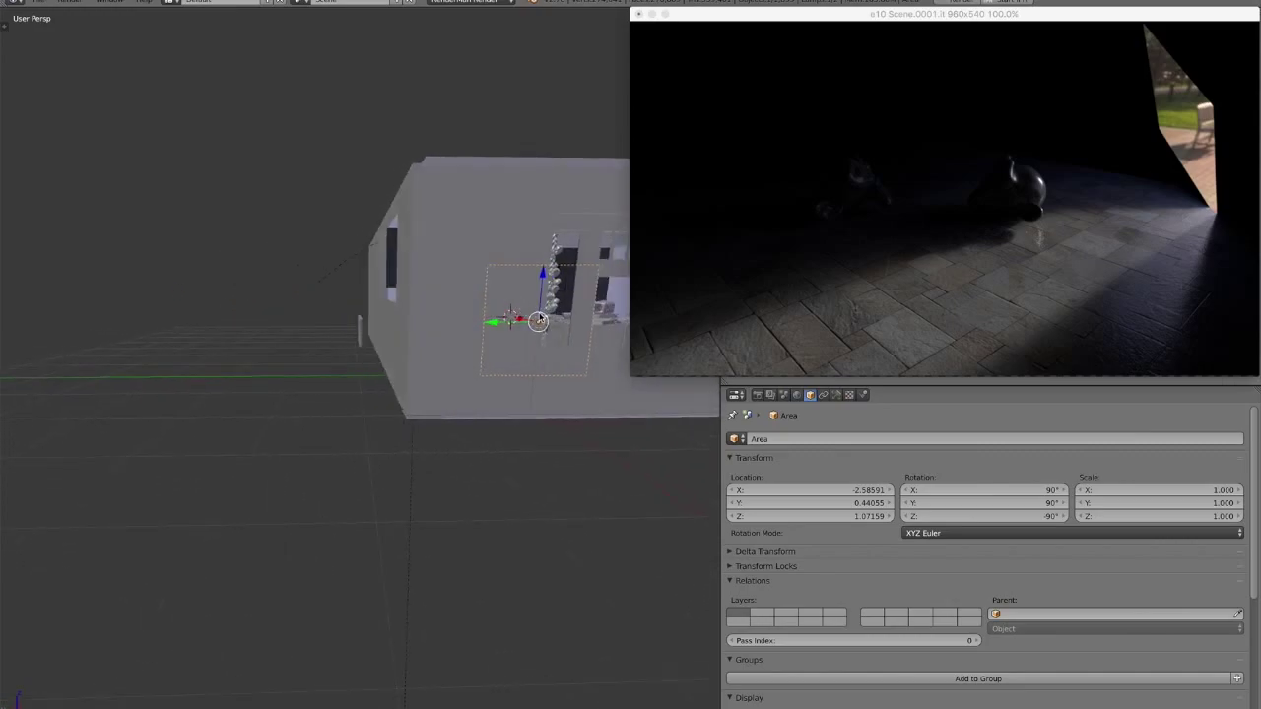
{"action": "key", "text": "s"}
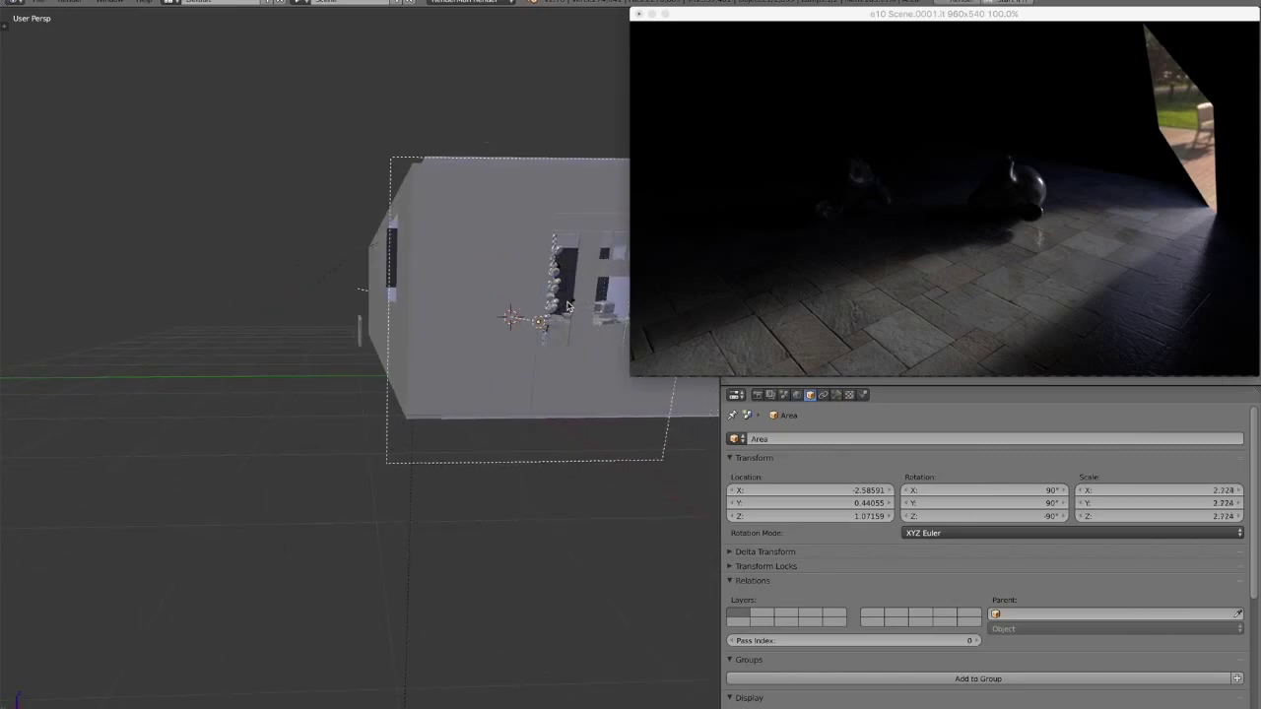
{"action": "left_click", "coordinate": [552, 308]}
{"action": "left_click_drag", "start_coordinate": [493, 329], "coordinate": [565, 327]}
{"action": "scroll", "coordinate": [614, 370], "scroll_direction": "left", "scroll_amount": 8}
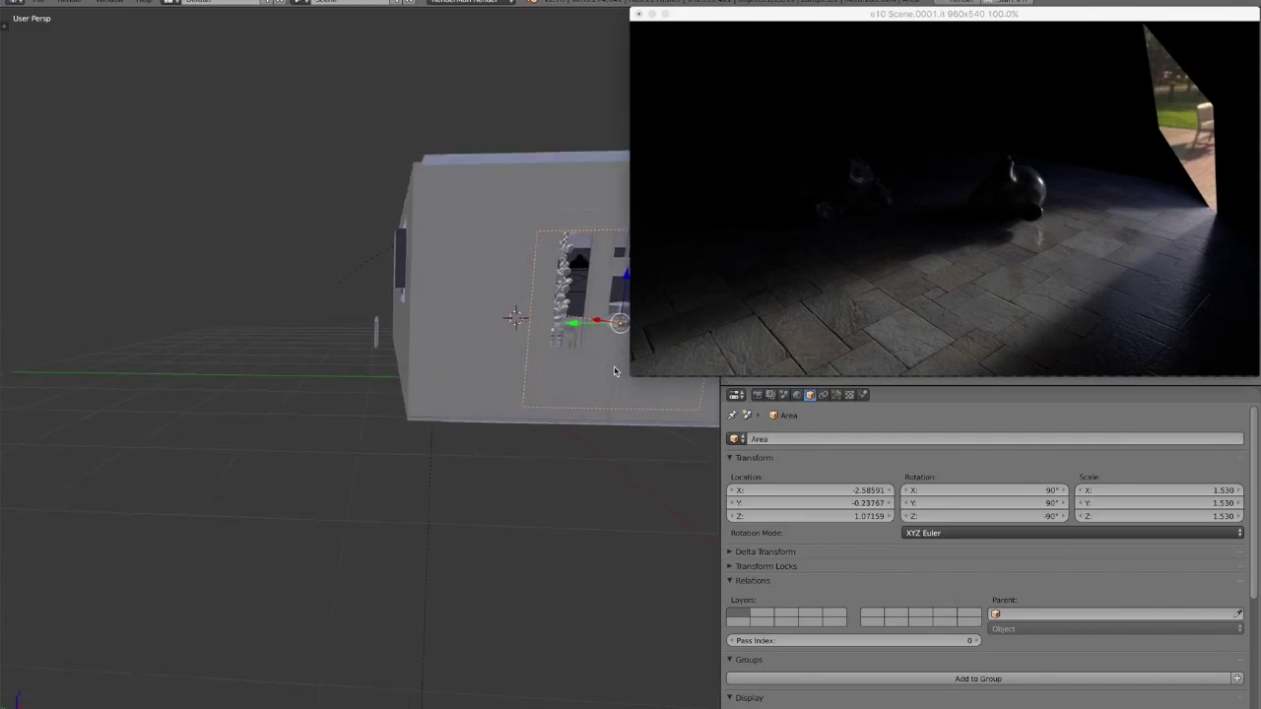
{"action": "scroll", "coordinate": [614, 371], "scroll_direction": "left", "scroll_amount": 6}
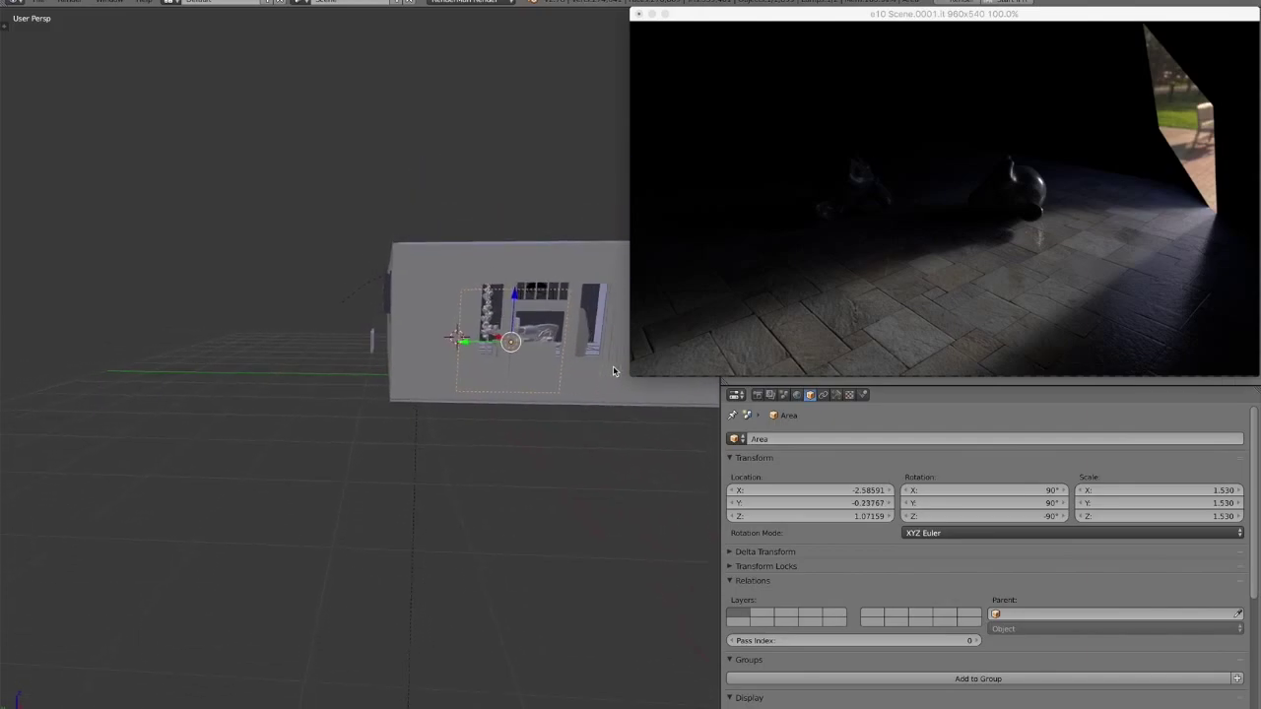
{"action": "left_click_drag", "start_coordinate": [485, 342], "coordinate": [522, 340]}
{"action": "left_click_drag", "start_coordinate": [552, 295], "coordinate": [552, 274]}
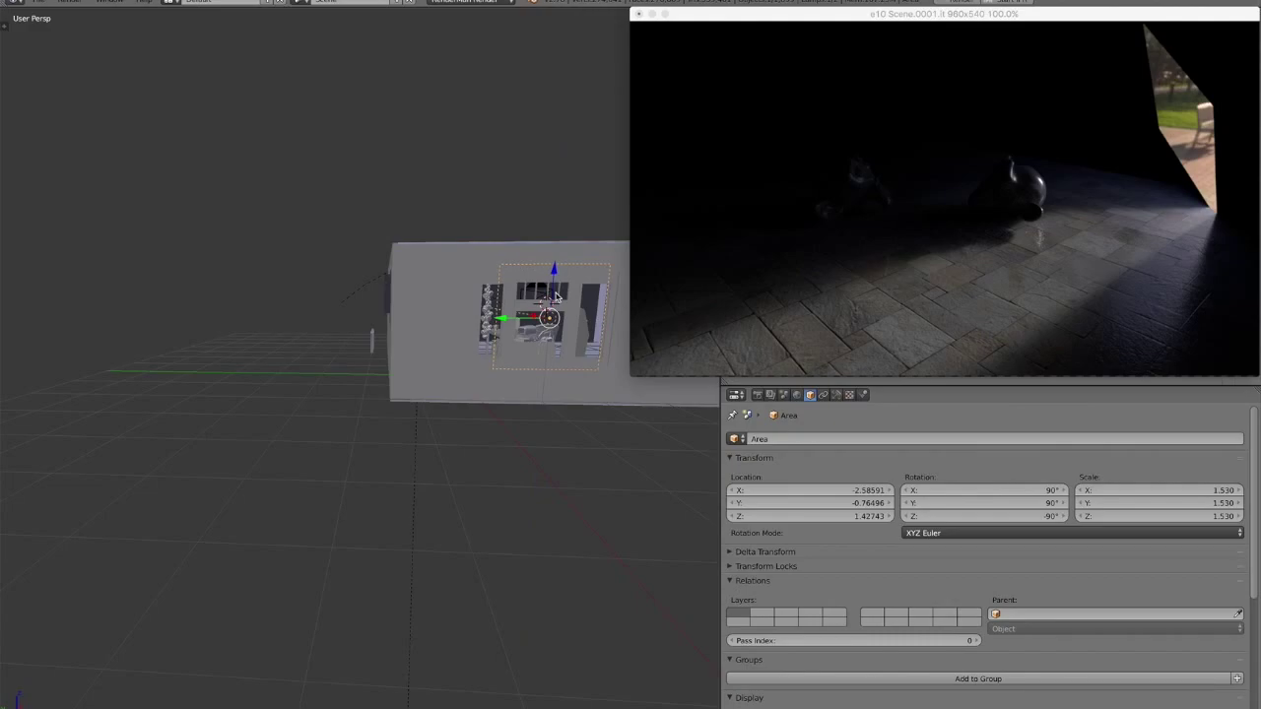
Stretch the portal along Y to a scale of about 2.12 and move it along X to about -2.05, close to the wall
{"action": "key", "text": "r"}
{"action": "key", "text": "x"}
{"action": "key", "text": "s"}
{"action": "key", "text": "y"}
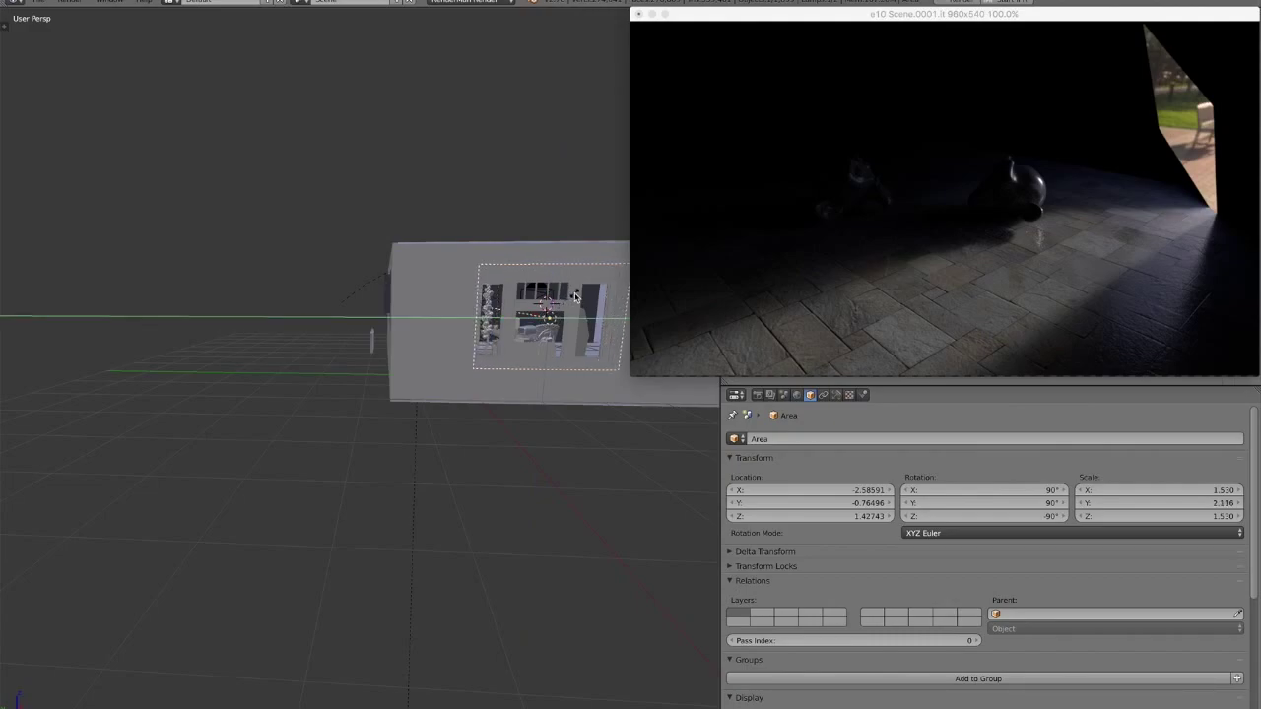
{"action": "left_click", "coordinate": [577, 297]}
{"action": "middle_click_drag", "start_coordinate": [576, 297], "coordinate": [519, 327]}
{"action": "scroll", "coordinate": [517, 325], "scroll_direction": "left", "scroll_amount": 5}
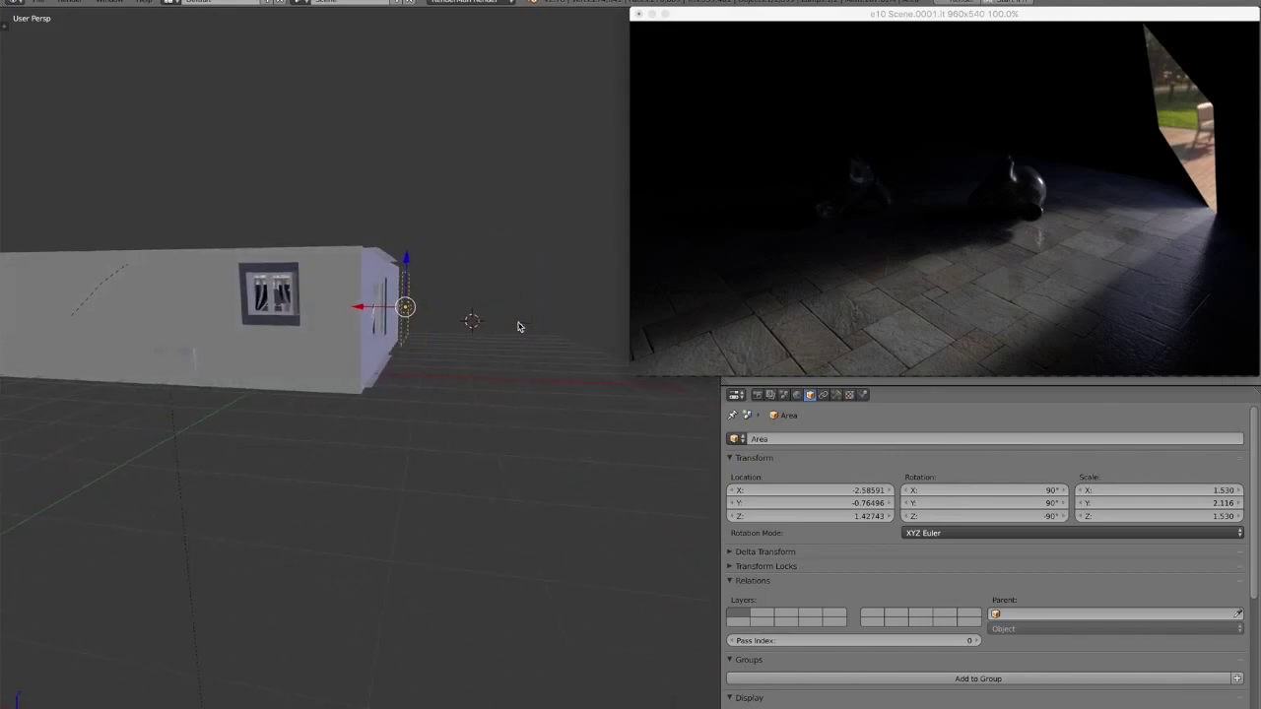
{"action": "scroll", "coordinate": [519, 327], "scroll_direction": "left", "scroll_amount": 2}
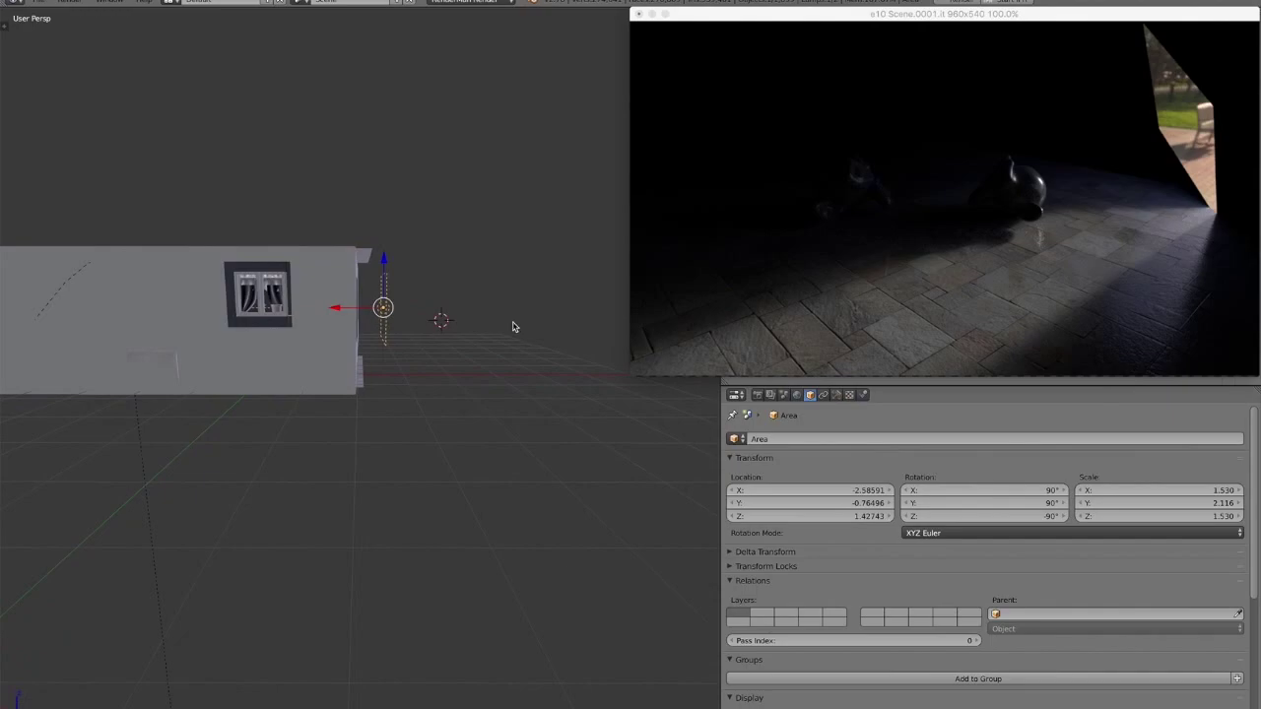
{"action": "left_click_drag", "start_coordinate": [335, 308], "coordinate": [313, 310]}
Duplicate the portal lamp and place the copy outside the adjacent wall, near the small window
{"action": "scroll", "coordinate": [445, 333], "scroll_direction": "right", "scroll_amount": 10}
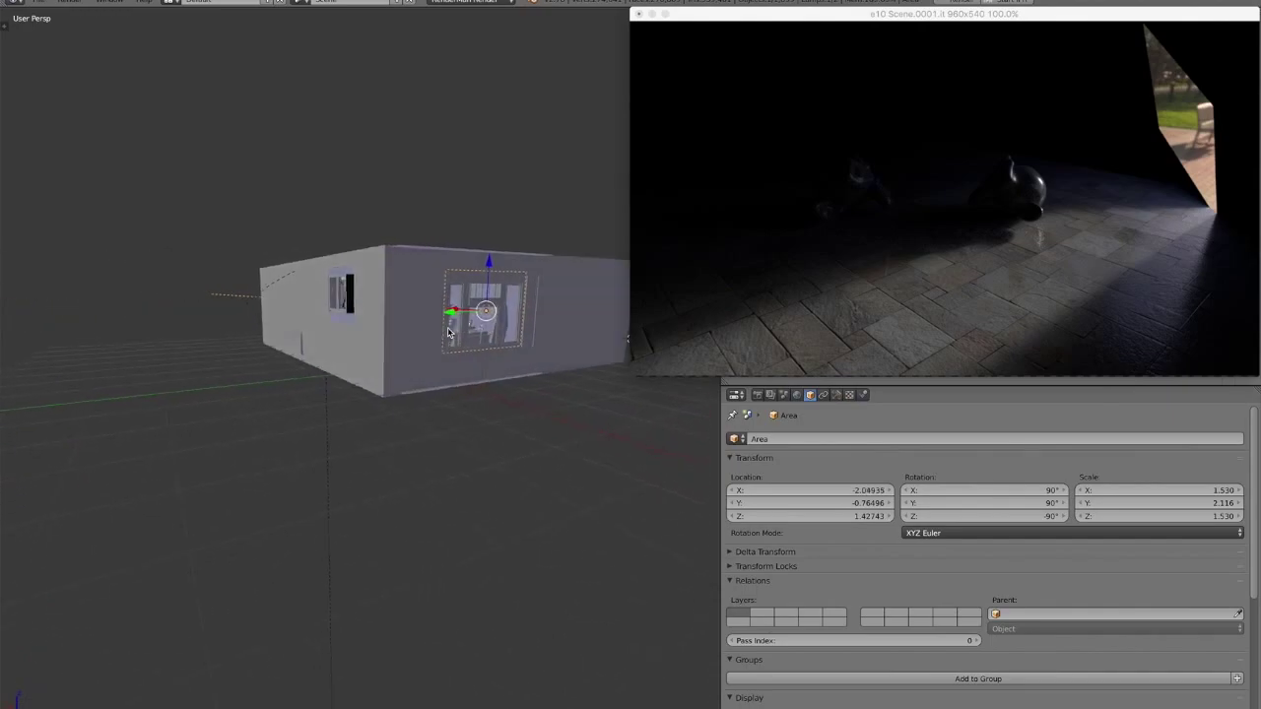
{"action": "scroll", "coordinate": [449, 332], "scroll_direction": "right", "scroll_amount": 8}
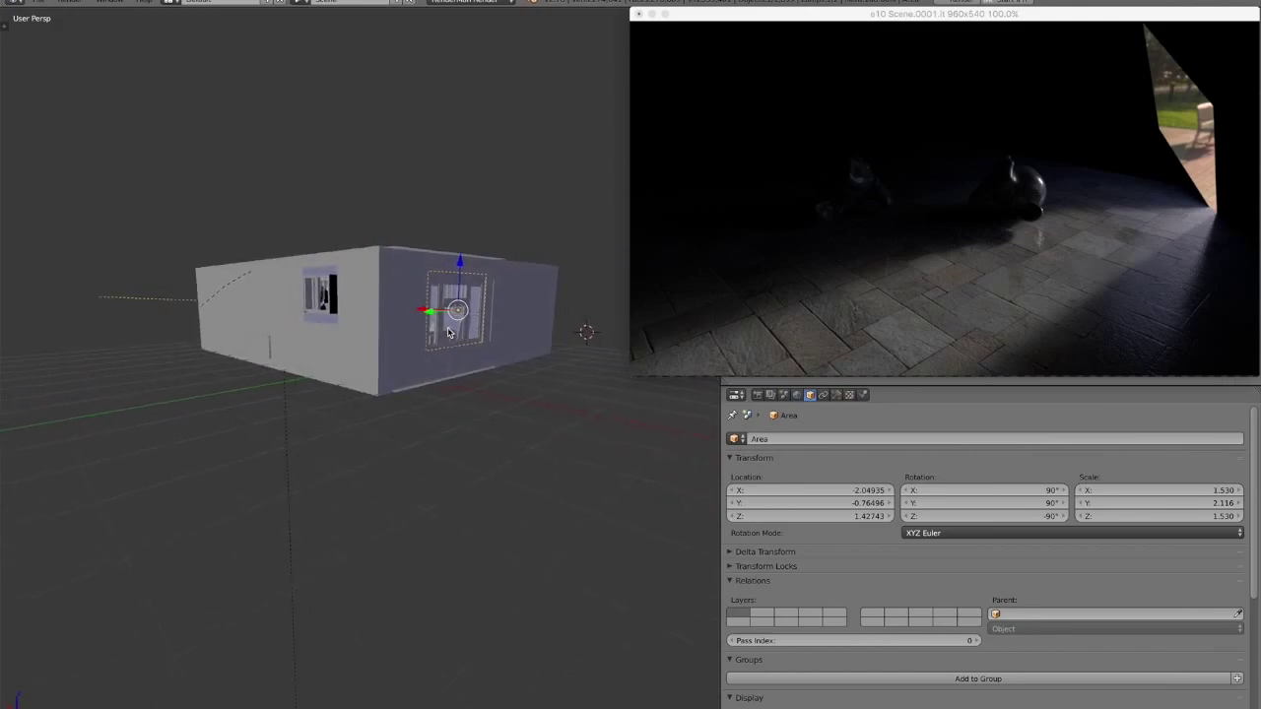
{"action": "key", "text": "shift+d"}
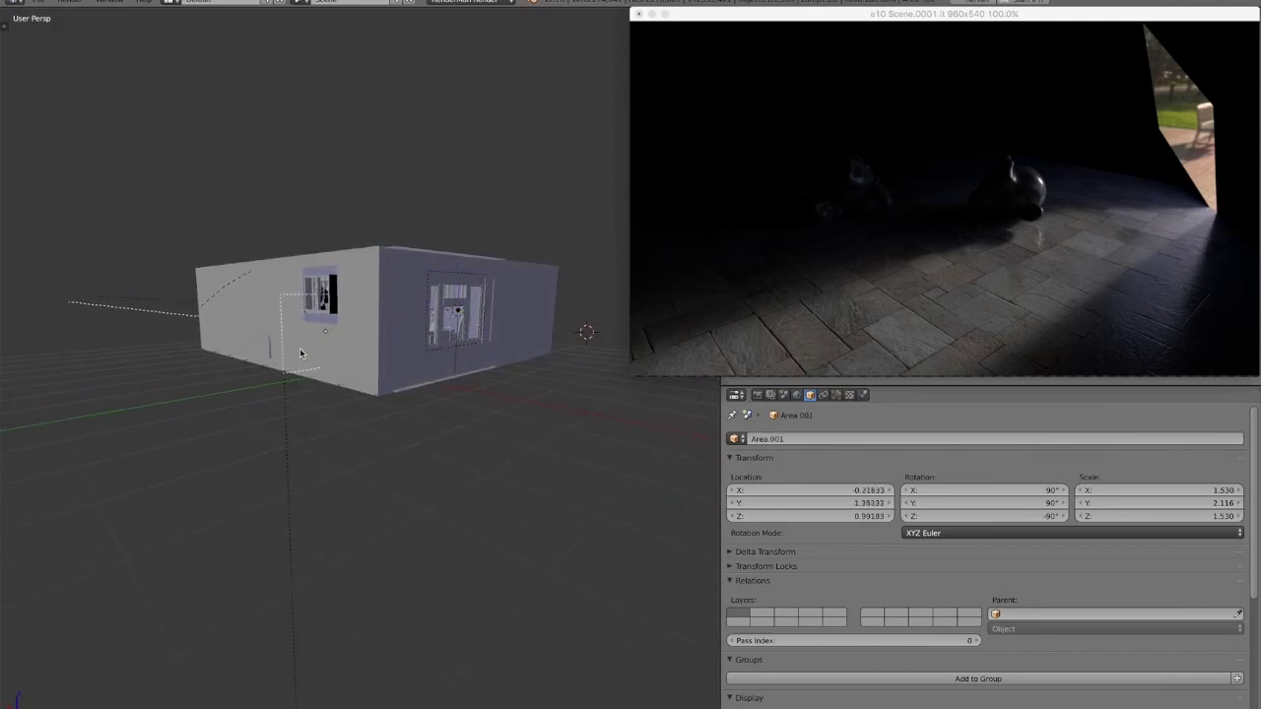
{"action": "left_click", "coordinate": [285, 352]}
Rotate the duplicated portal about the Z axis to a rotation of X -90°, Y 90°, Z 0°, parallel to the small window's wall
{"action": "key", "text": "r"}
{"action": "key", "text": "x"}
{"action": "key", "text": "9"}
{"action": "key", "text": "0"}
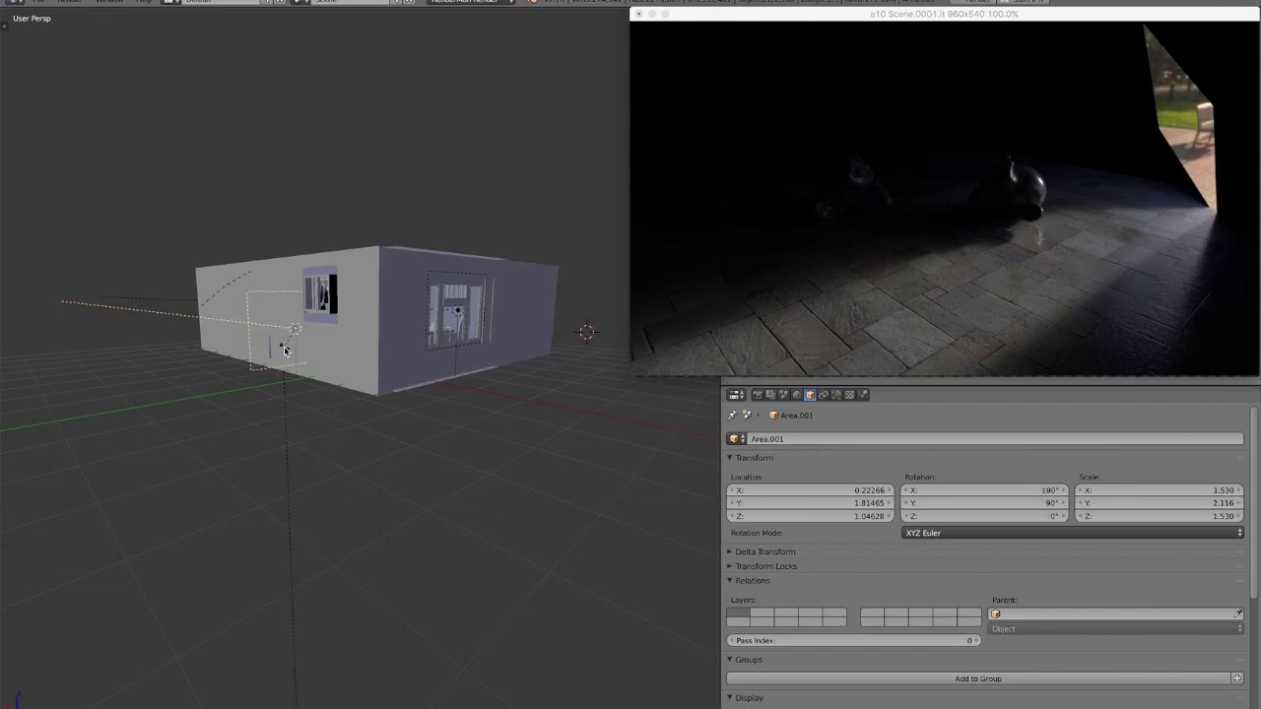
{"action": "key", "text": "r"}
{"action": "key", "text": "z"}
{"action": "key", "text": "9"}
{"action": "key", "text": "0"}
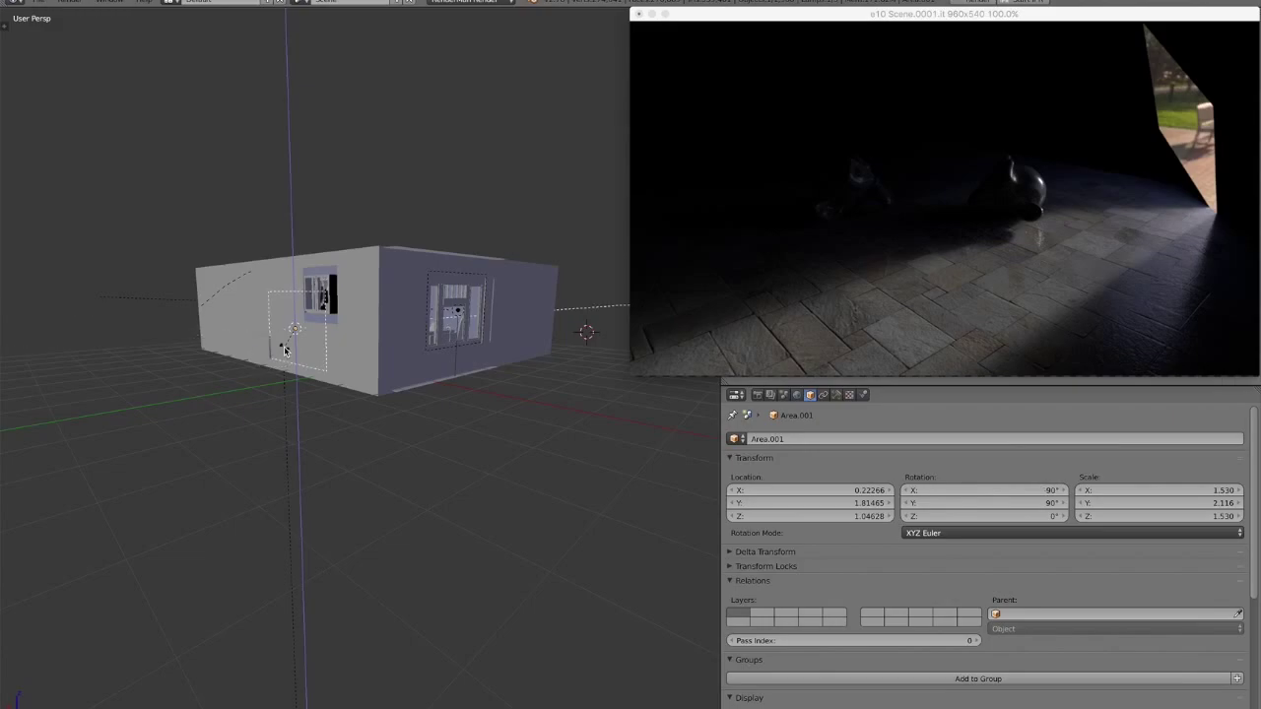
{"action": "key", "text": "Return"}
Move the duplicated portal over the small window, to about X -0.30 and Z 1.71, and scale it to about 1.28 by 1.77
{"action": "middle_click_drag", "start_coordinate": [280, 323], "coordinate": [209, 309]}
{"action": "mouse_move", "coordinate": [213, 301]}
{"action": "left_mouse_down"}
{"action": "mouse_move", "coordinate": [209, 258]}
{"action": "mouse_move", "coordinate": [173, 290]}
{"action": "mouse_move", "coordinate": [197, 293]}
{"action": "left_mouse_up"}
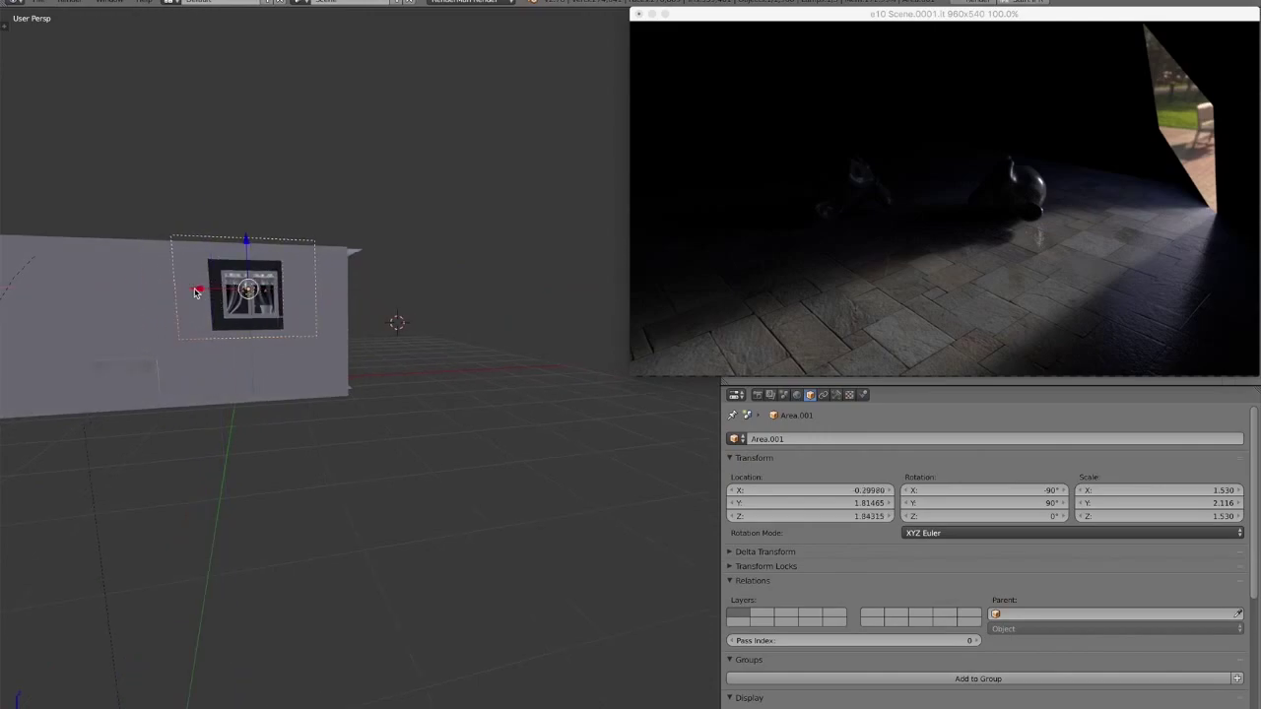
{"action": "key", "text": "s"}
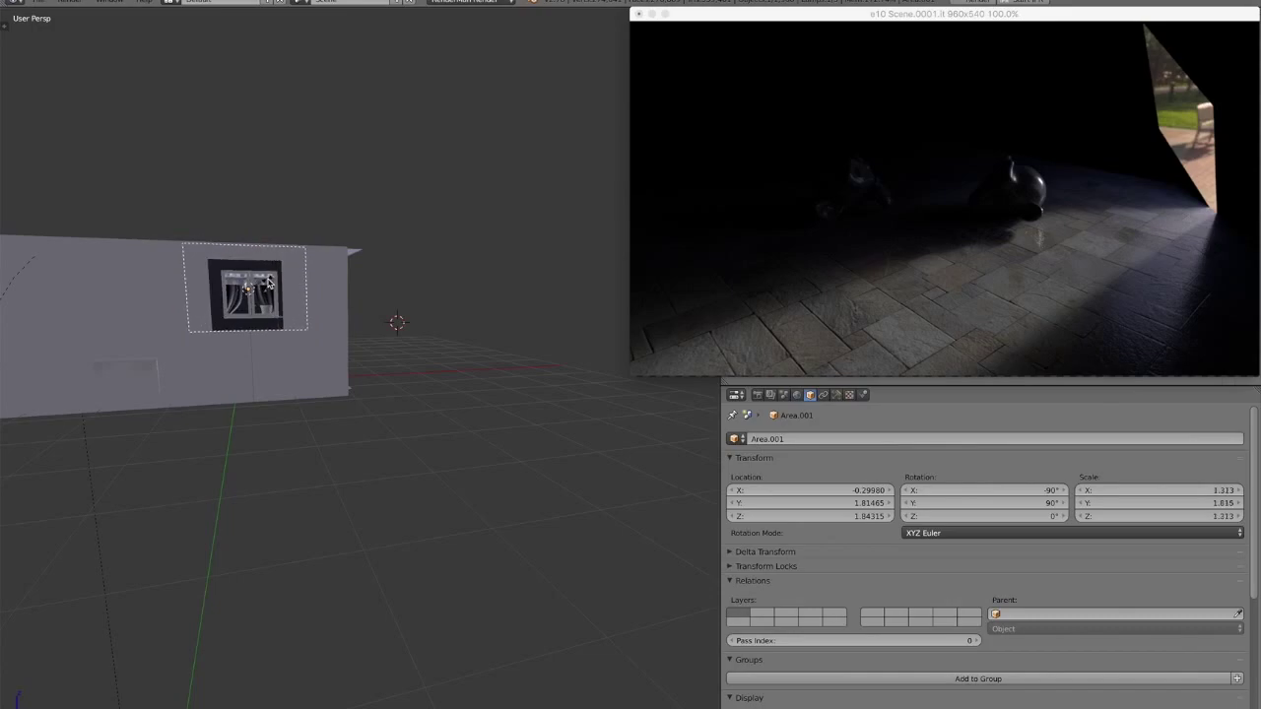
{"action": "left_click", "coordinate": [267, 284]}
{"action": "left_click_drag", "start_coordinate": [248, 253], "coordinate": [247, 255]}
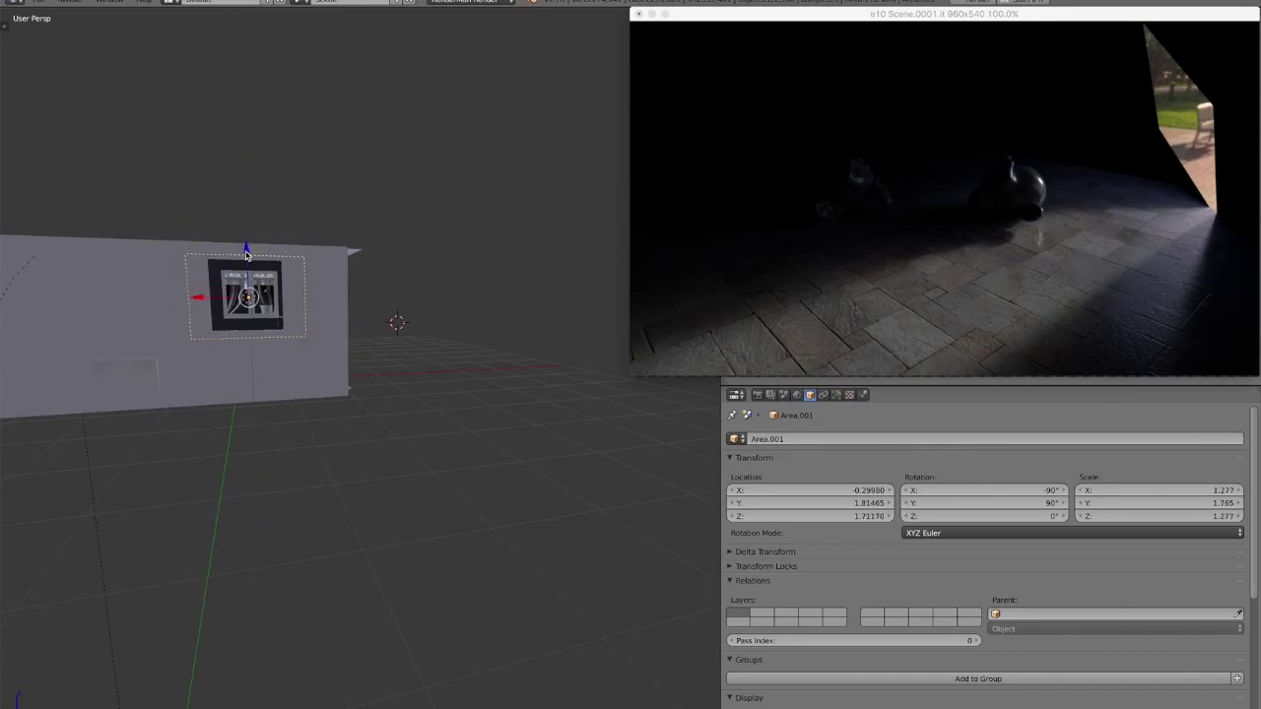
{"action": "middle_click_drag", "start_coordinate": [351, 314], "coordinate": [353, 313]}
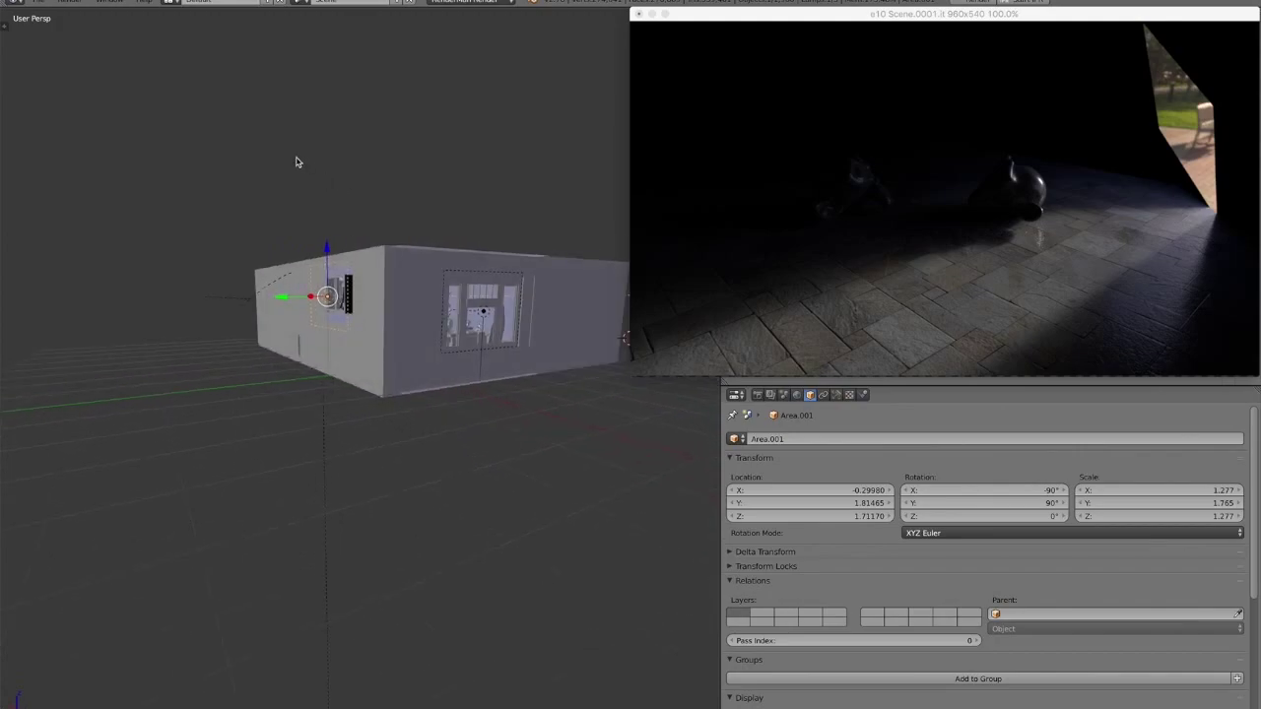
Switch the 3D view area to the Outliner
{"action": "left_click", "coordinate": [737, 397]}
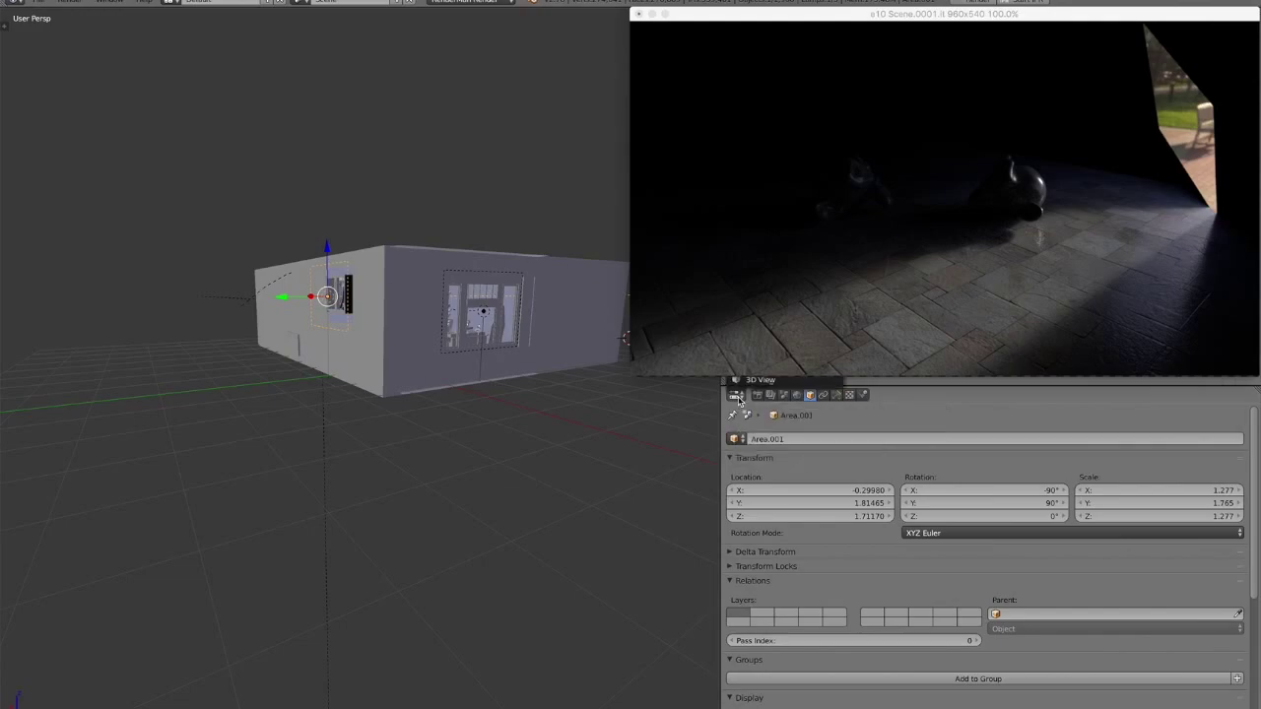
{"action": "left_click", "coordinate": [17, 699]}
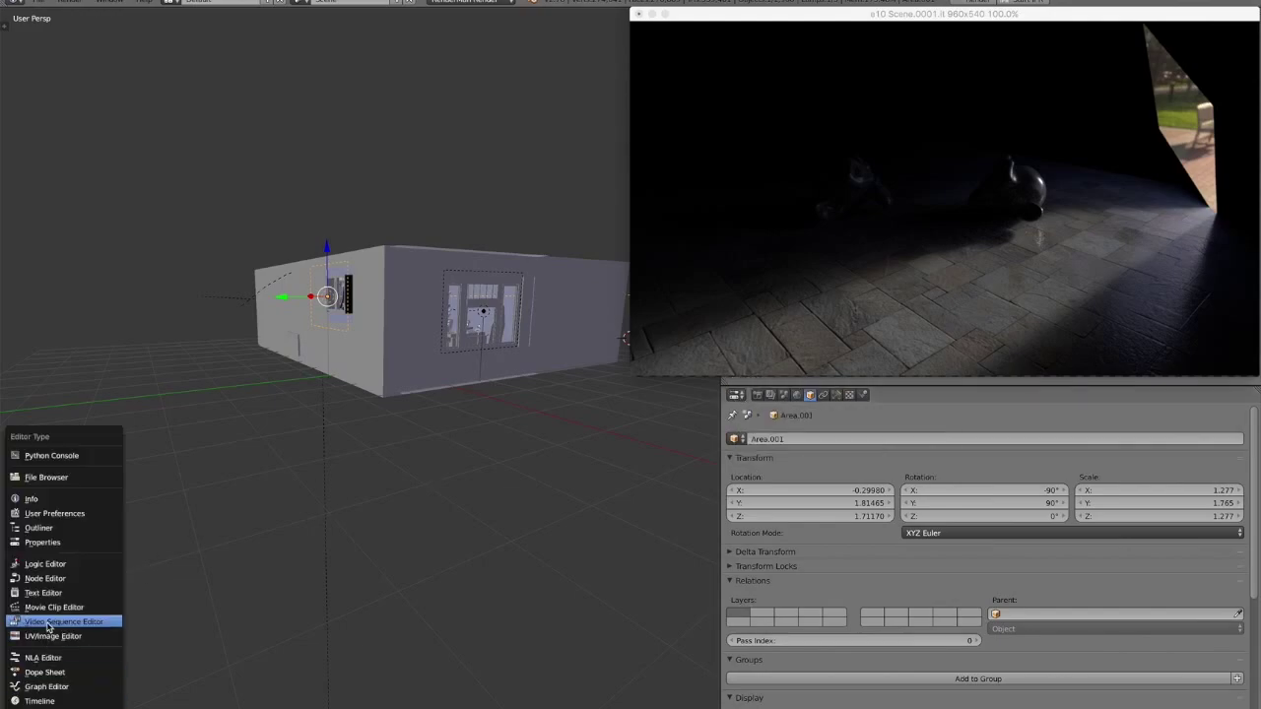
{"action": "left_click", "coordinate": [63, 532]}
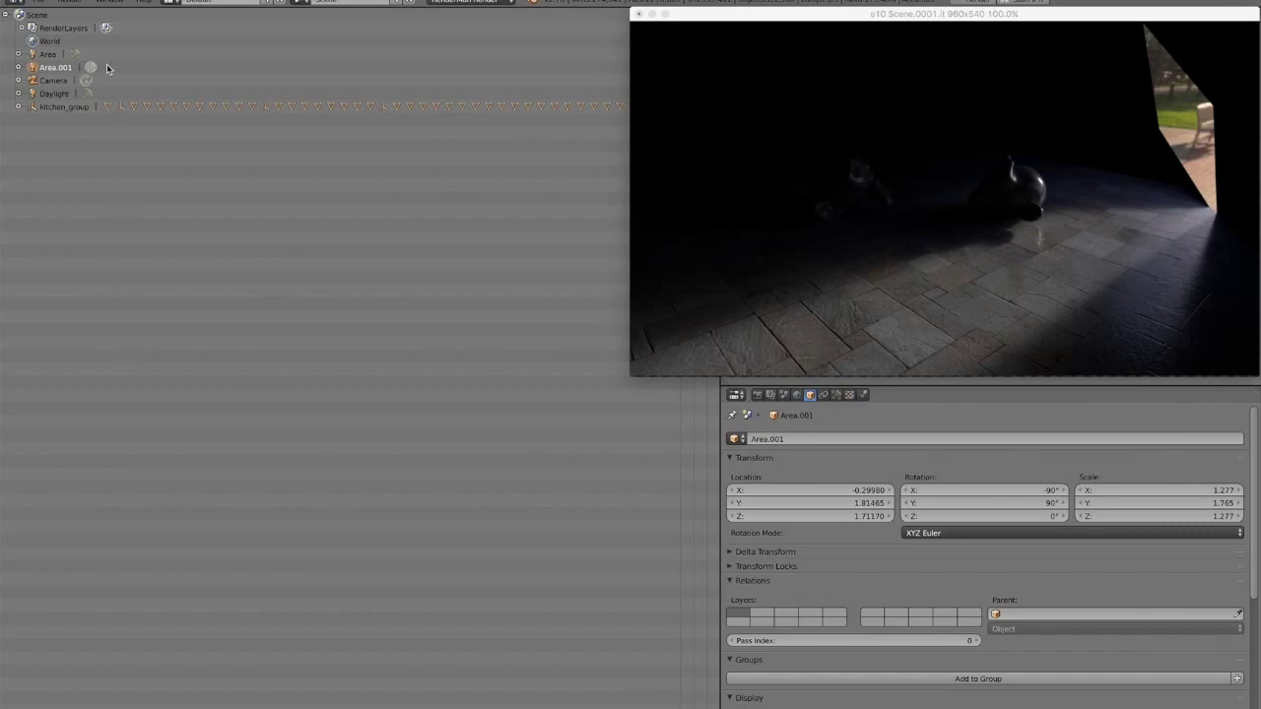
Parent the Area and Area.001 lamps to the Daylight lamp and expand Daylight's hierarchy
{"action": "left_click", "coordinate": [48, 54]}
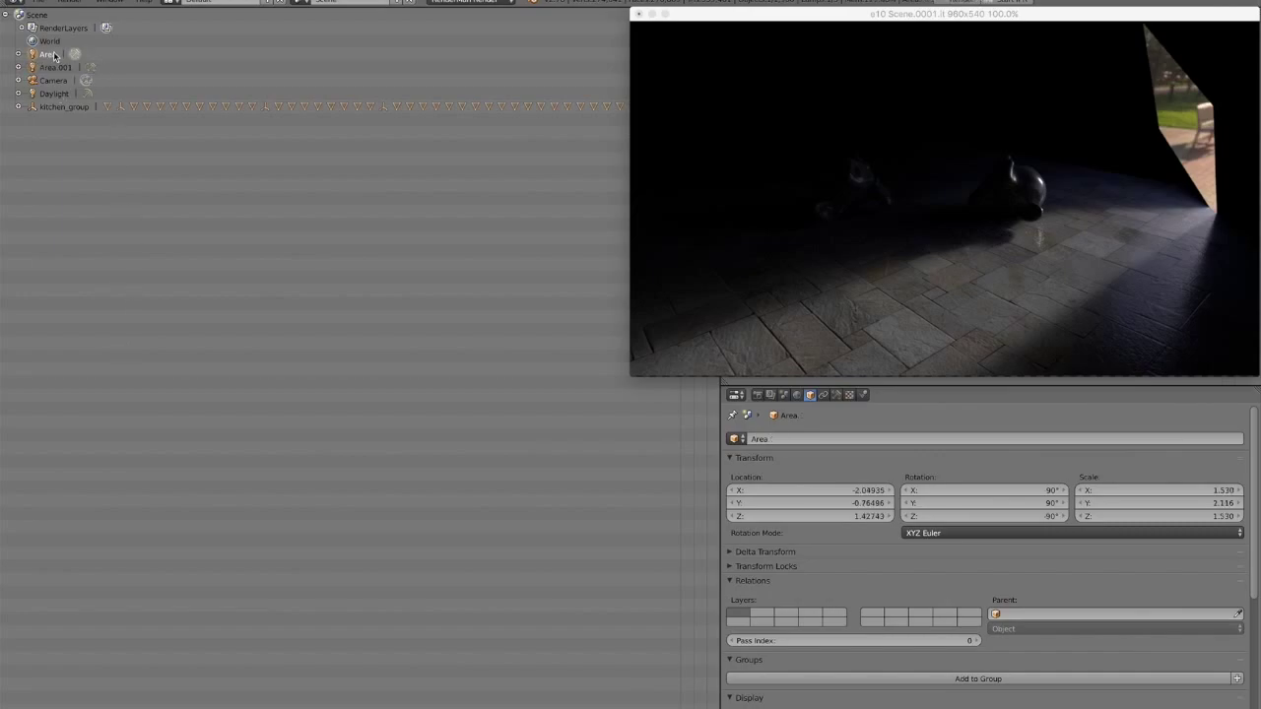
{"action": "left_click", "coordinate": [49, 95]}
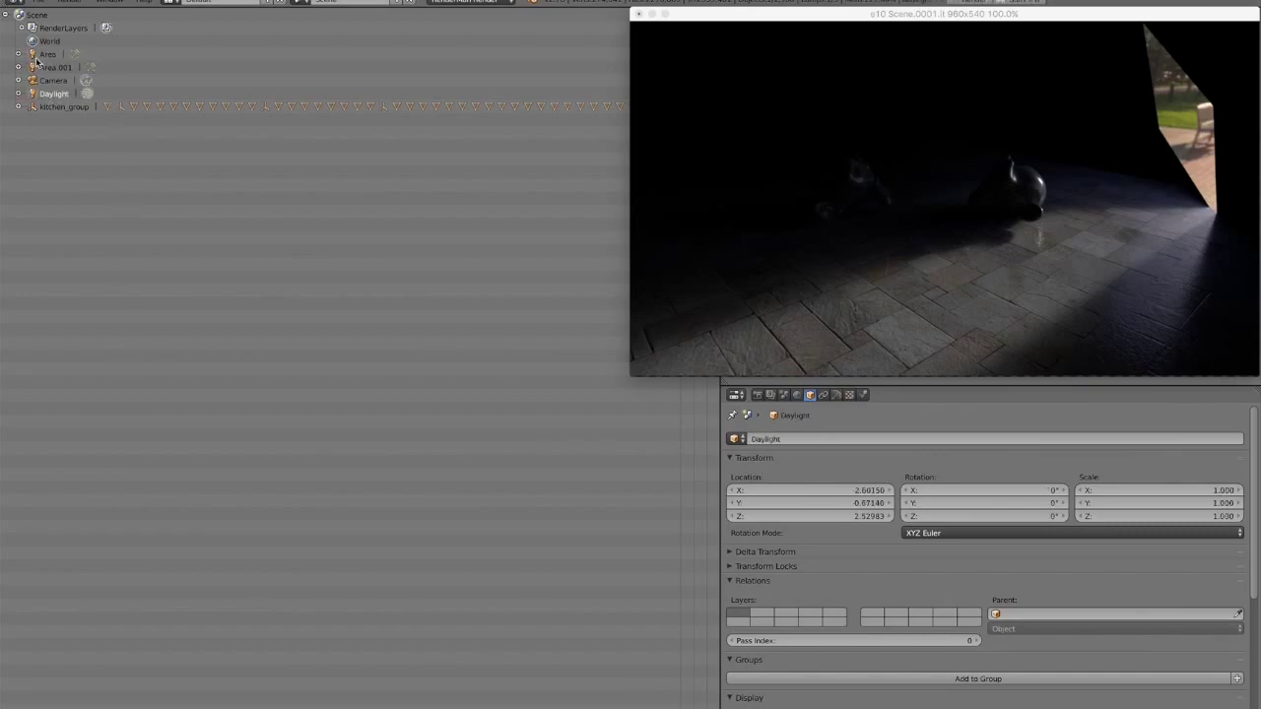
{"action": "left_click_drag", "start_coordinate": [33, 55], "coordinate": [32, 85]}
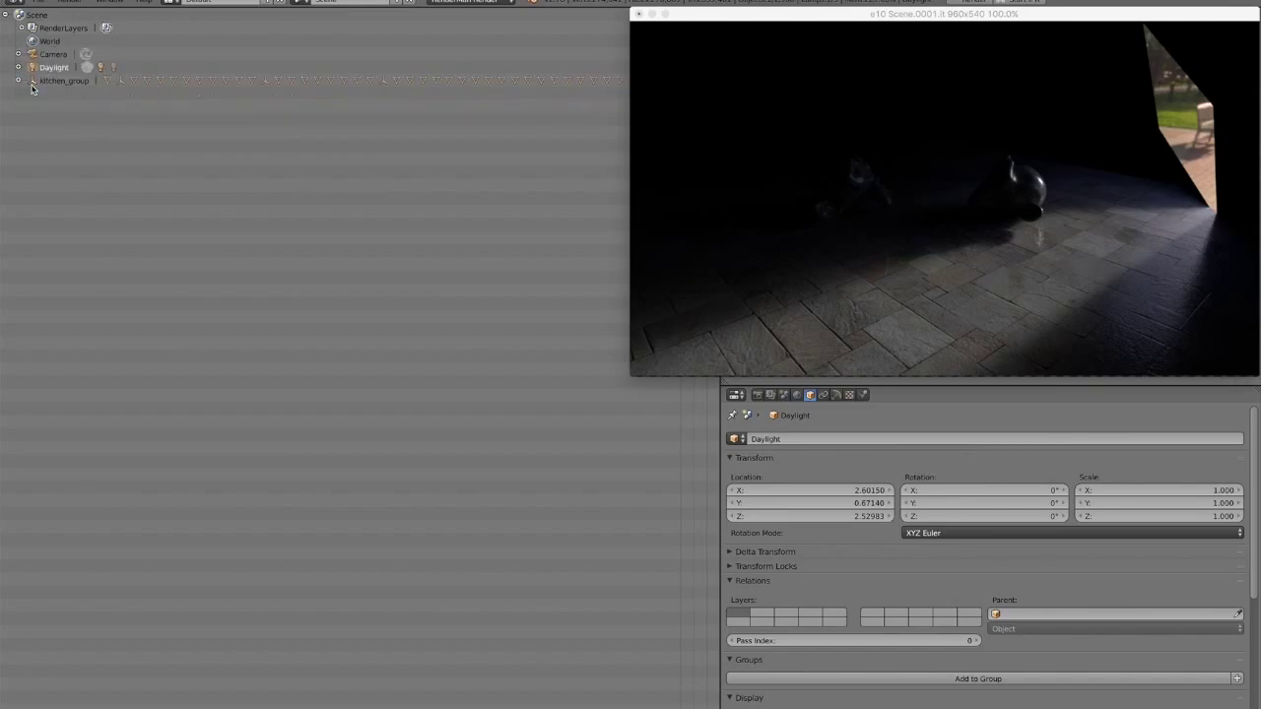
{"action": "left_click", "coordinate": [18, 67]}
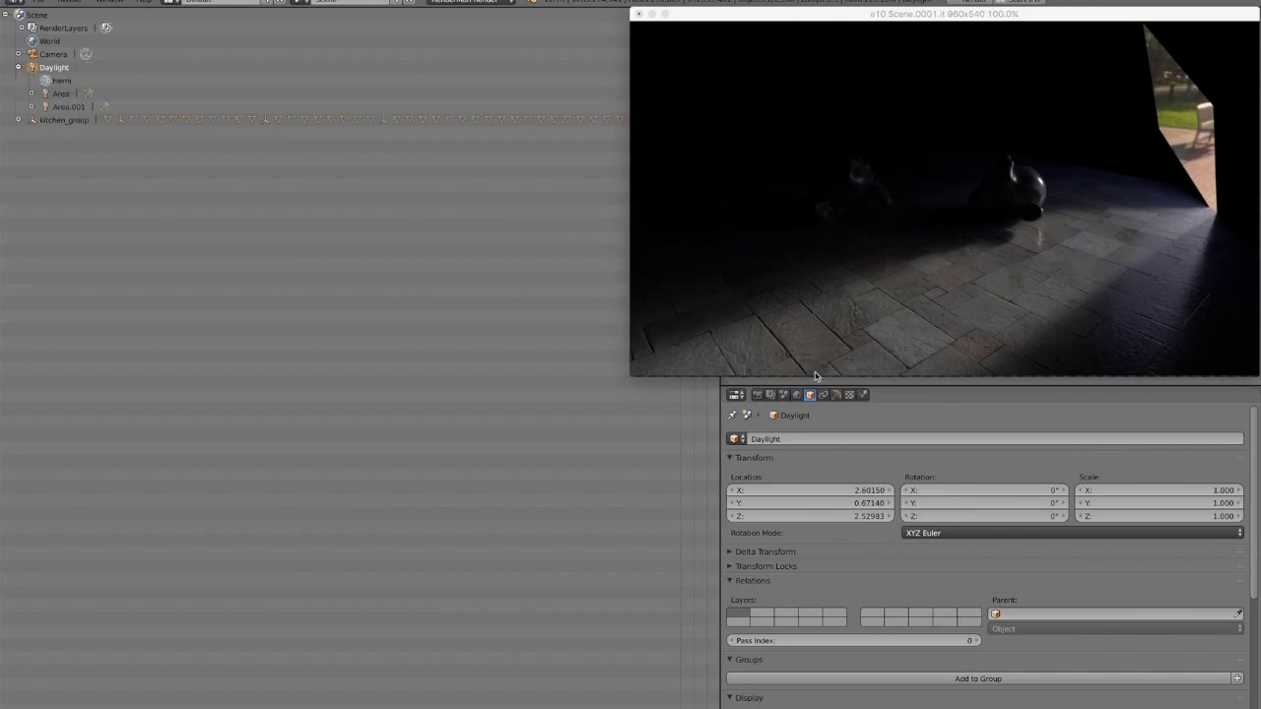
Set the Daylight environment light's color to a pale blue, about R 0.72, G 0.90, B 1.00
{"action": "left_click", "coordinate": [837, 395]}
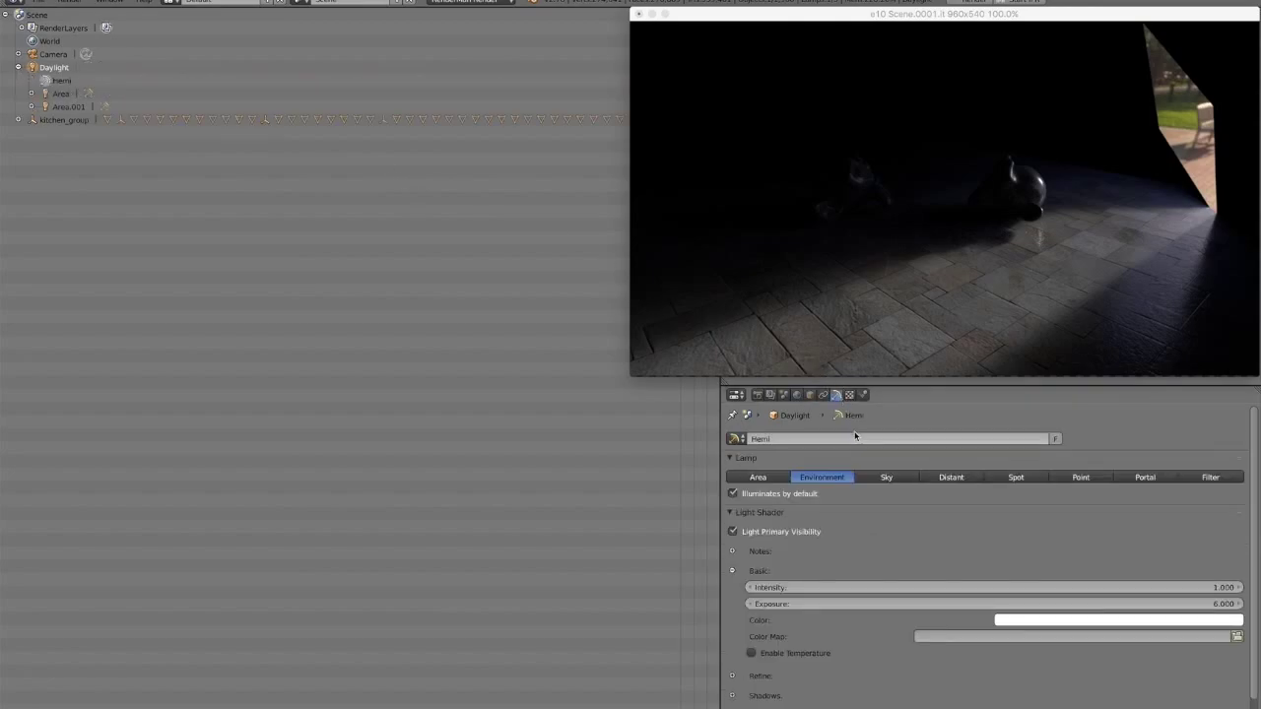
{"action": "left_click", "coordinate": [1020, 620]}
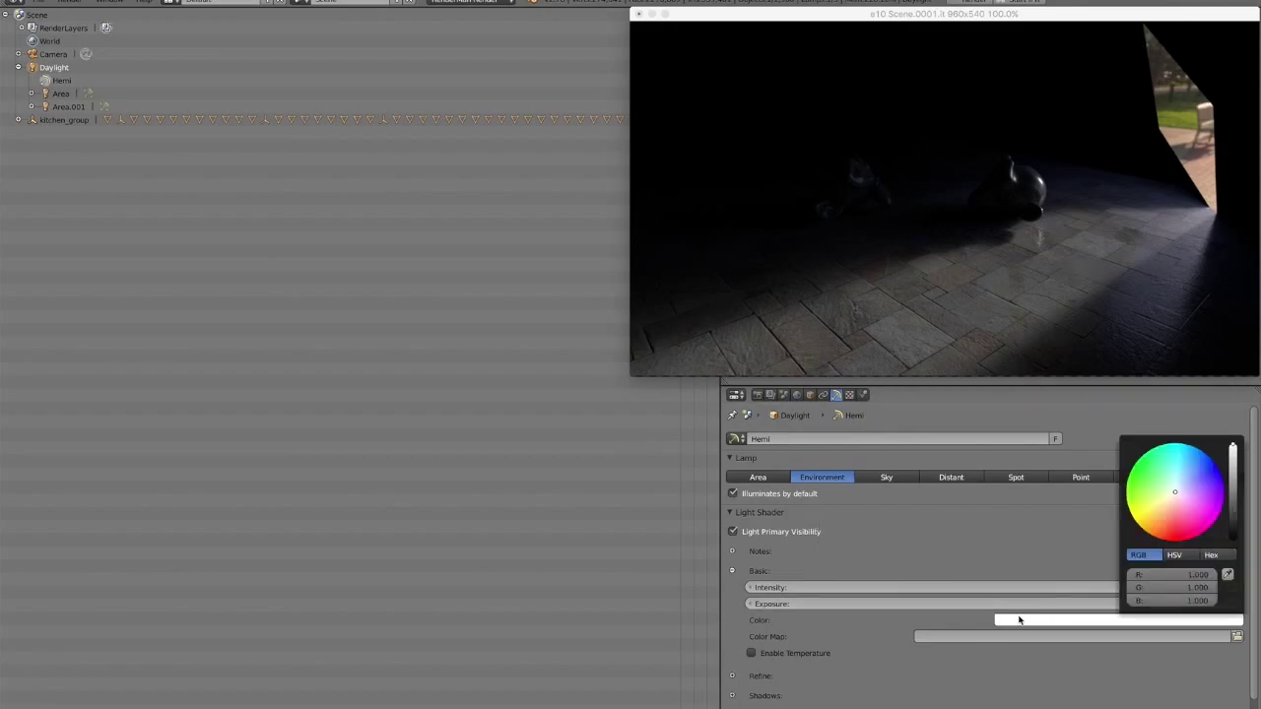
{"action": "left_click", "coordinate": [1178, 485]}
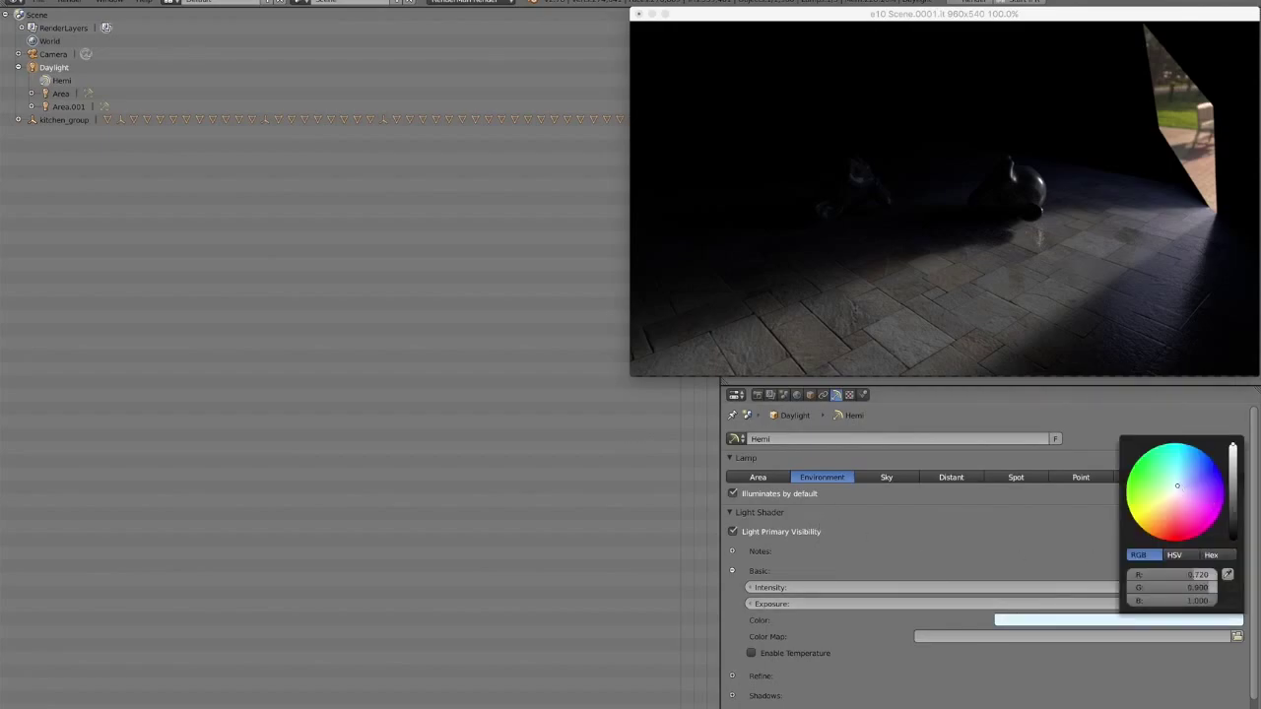
Set the Area portal lamp's basic color tint to light green
{"action": "left_click", "coordinate": [60, 93]}
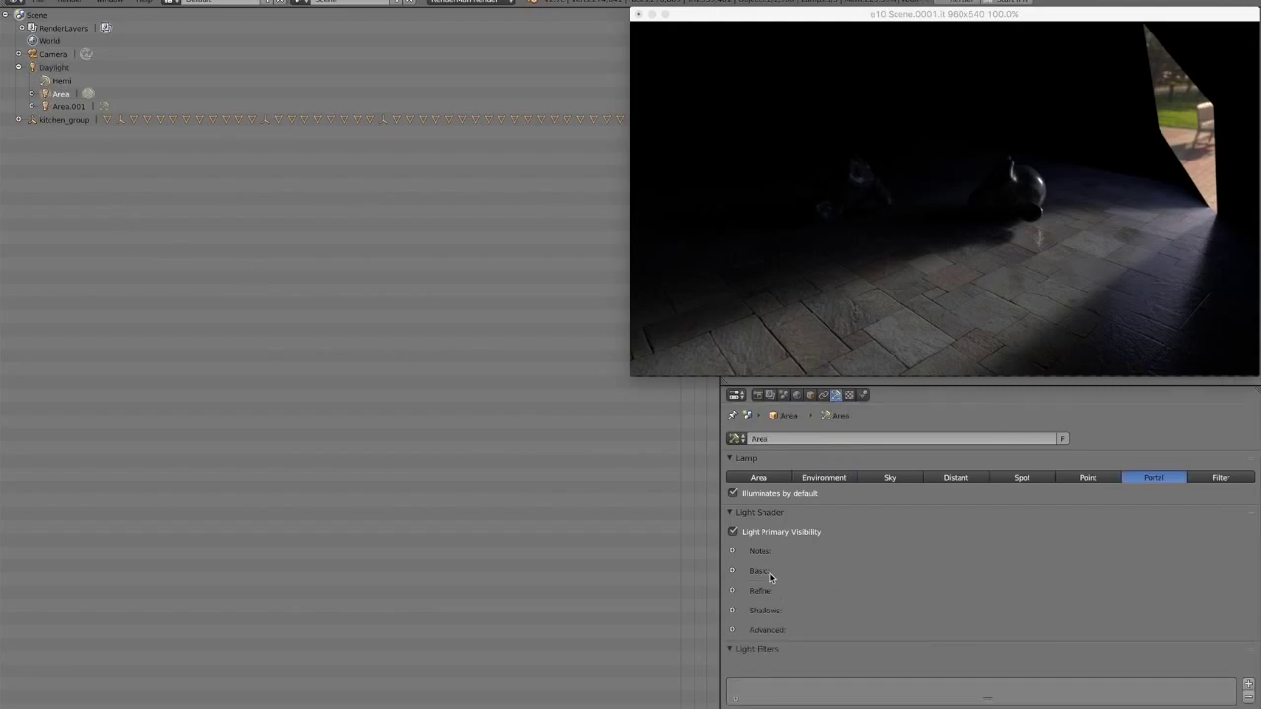
{"action": "left_click", "coordinate": [732, 570]}
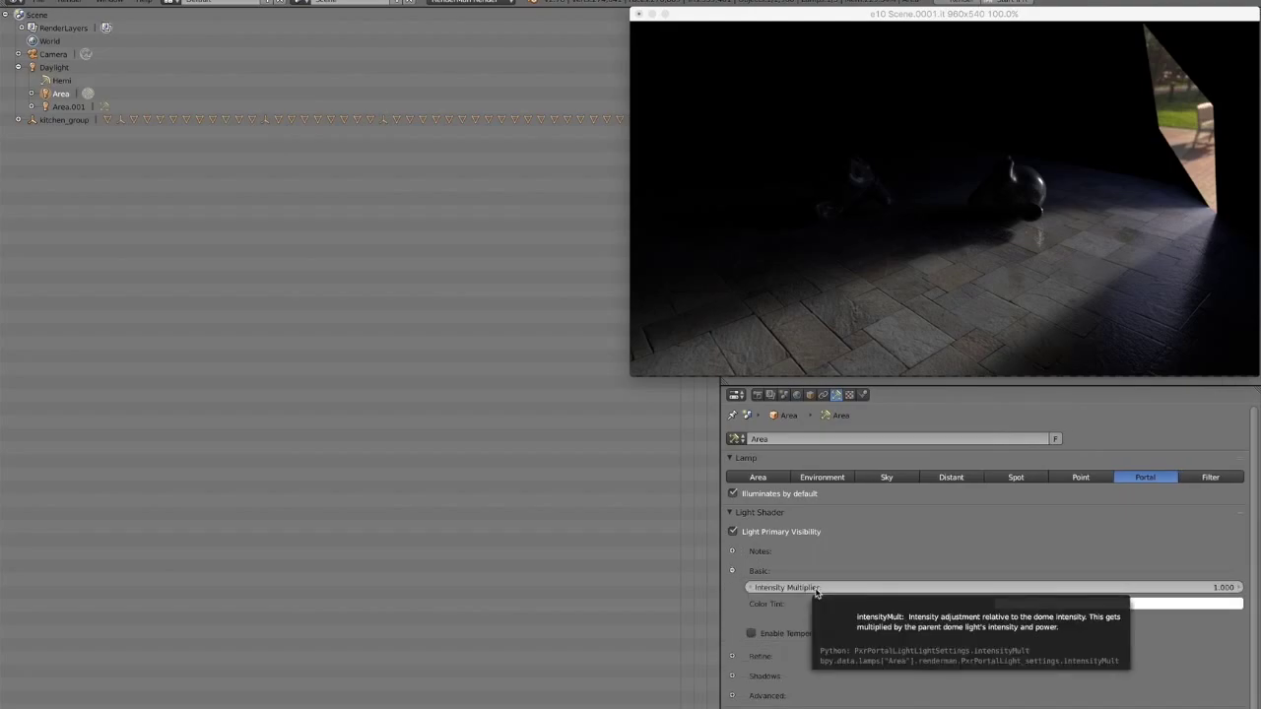
{"action": "left_click", "coordinate": [1075, 603]}
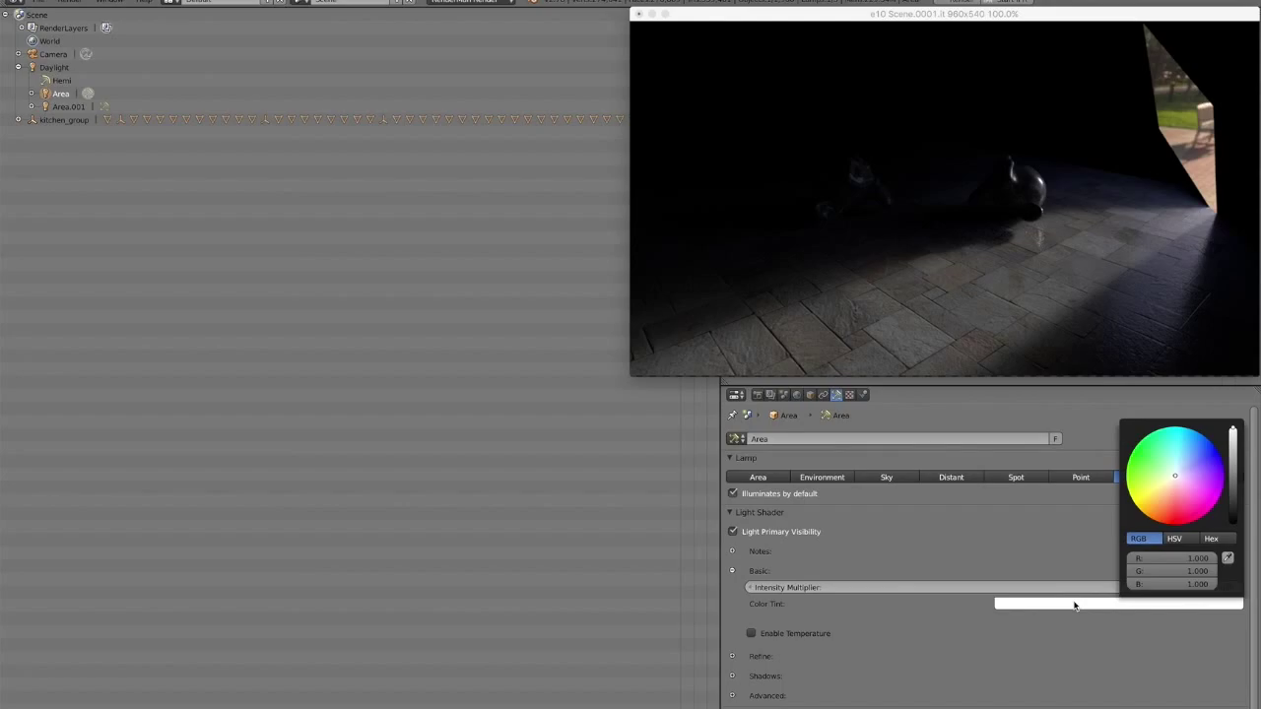
{"action": "left_click", "coordinate": [1166, 467]}
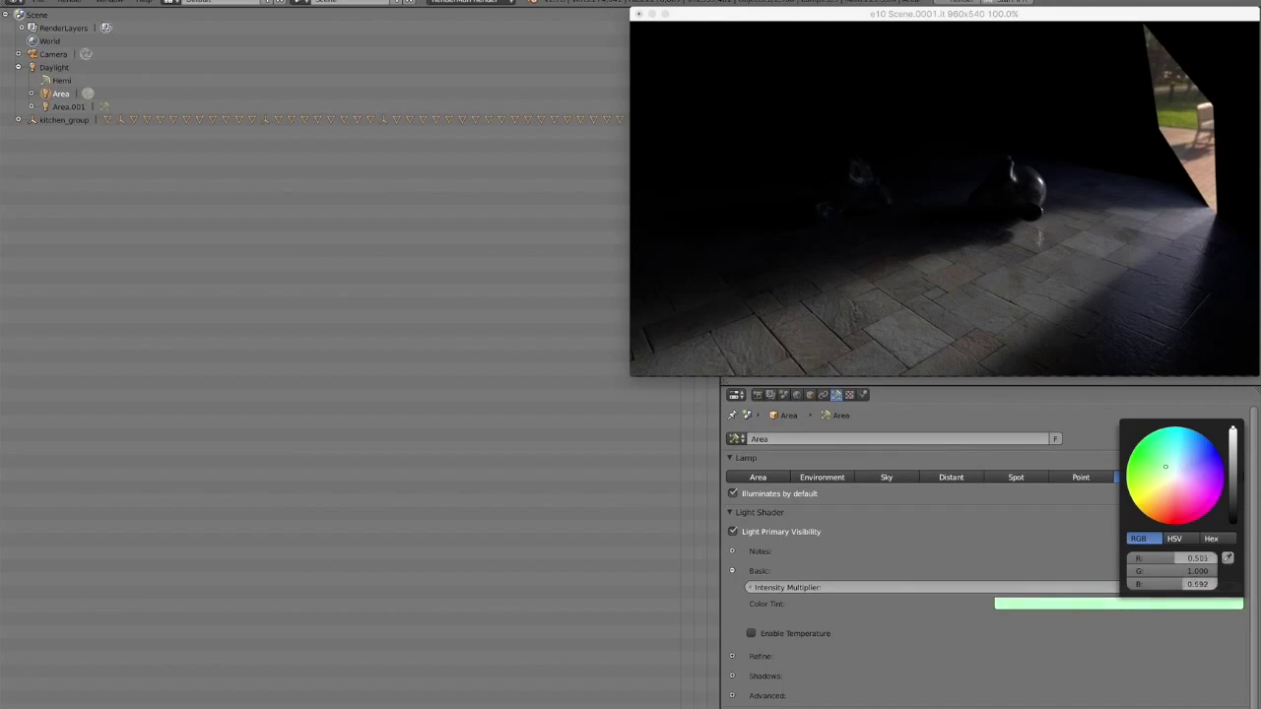
{"action": "left_click_drag", "start_coordinate": [1166, 467], "coordinate": [1158, 468]}
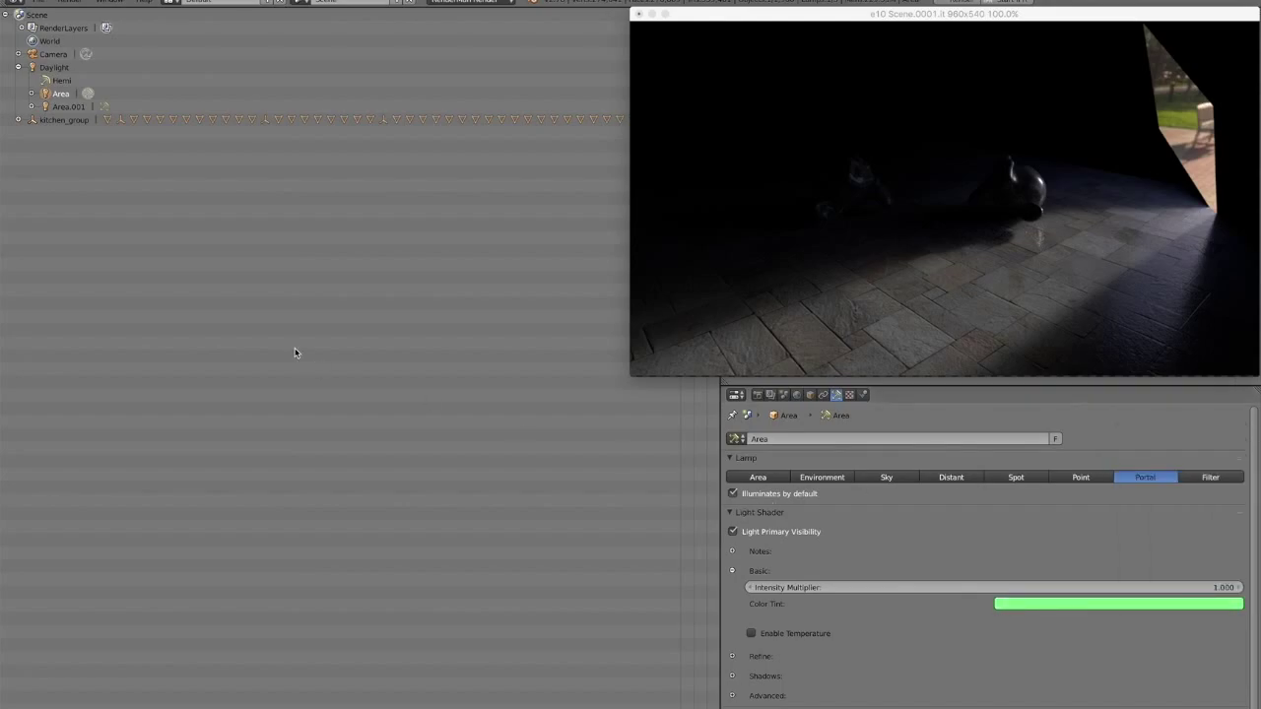
Render the kitchen scene image with the tinted portal light
{"action": "left_click", "coordinate": [67, 1]}
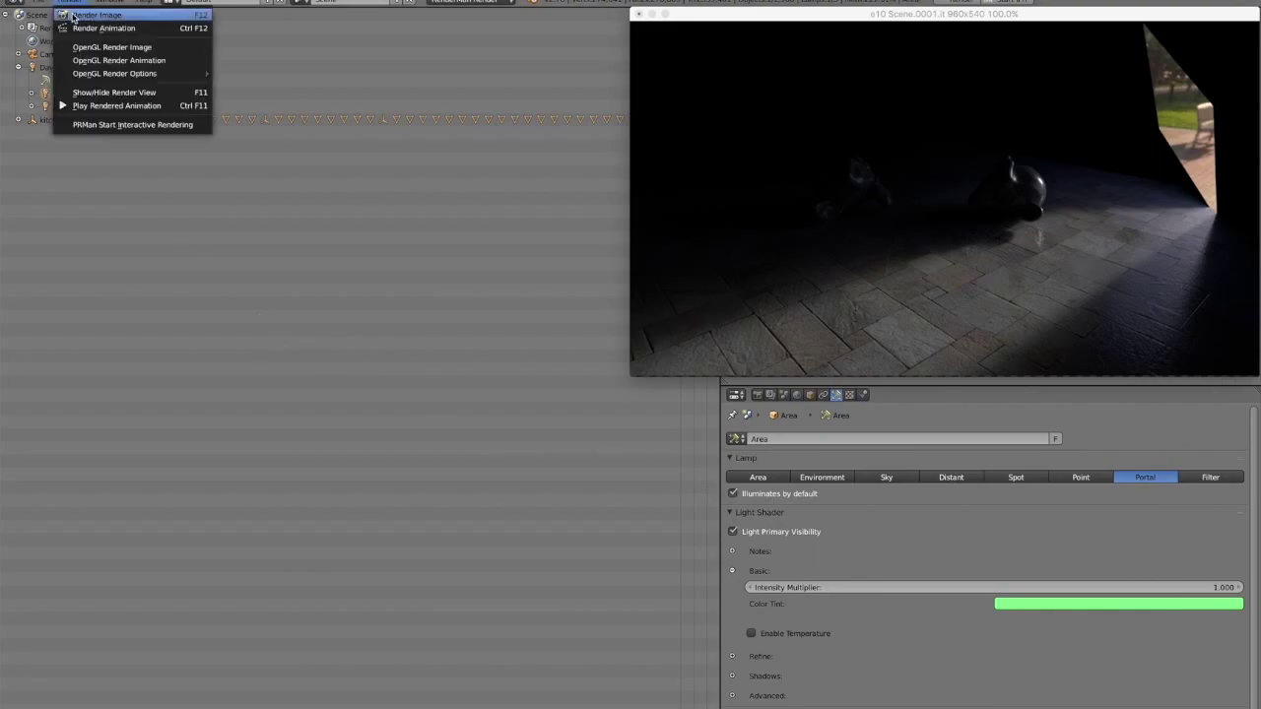
{"action": "left_click", "coordinate": [73, 18]}
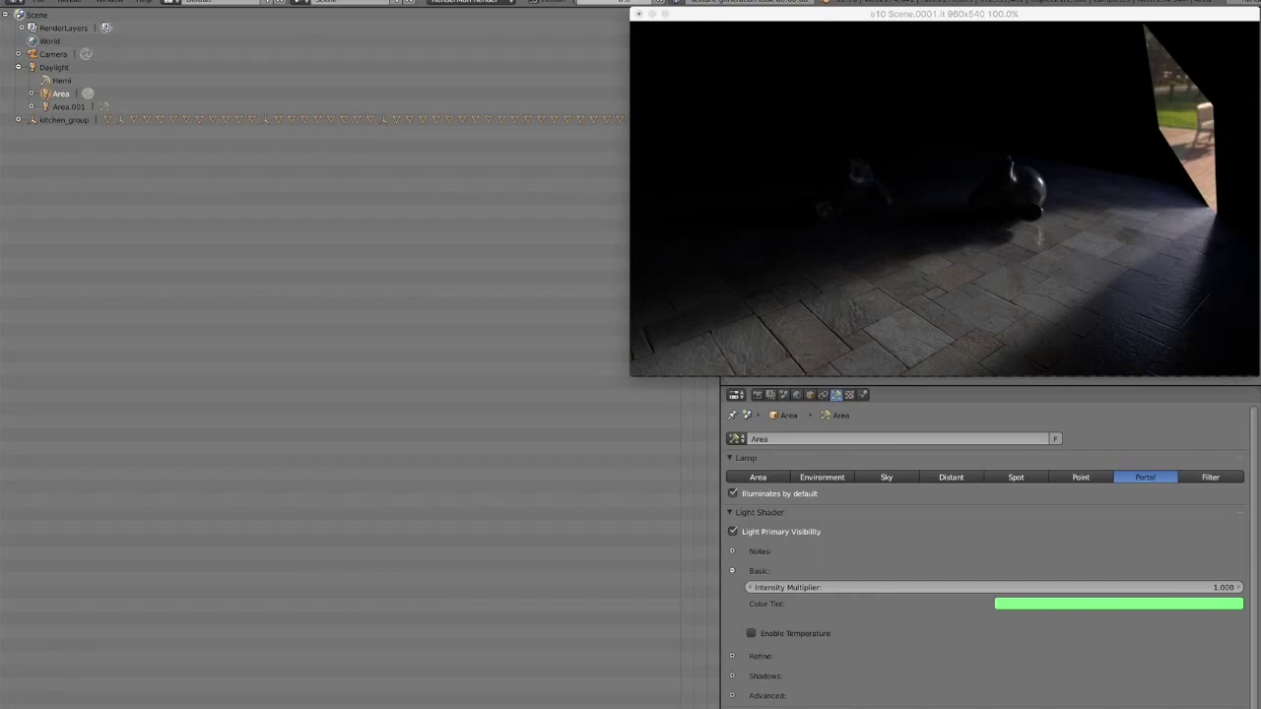
{"action": "left_click", "coordinate": [14, 705]}
{"action": "key", "text": "Escape"}
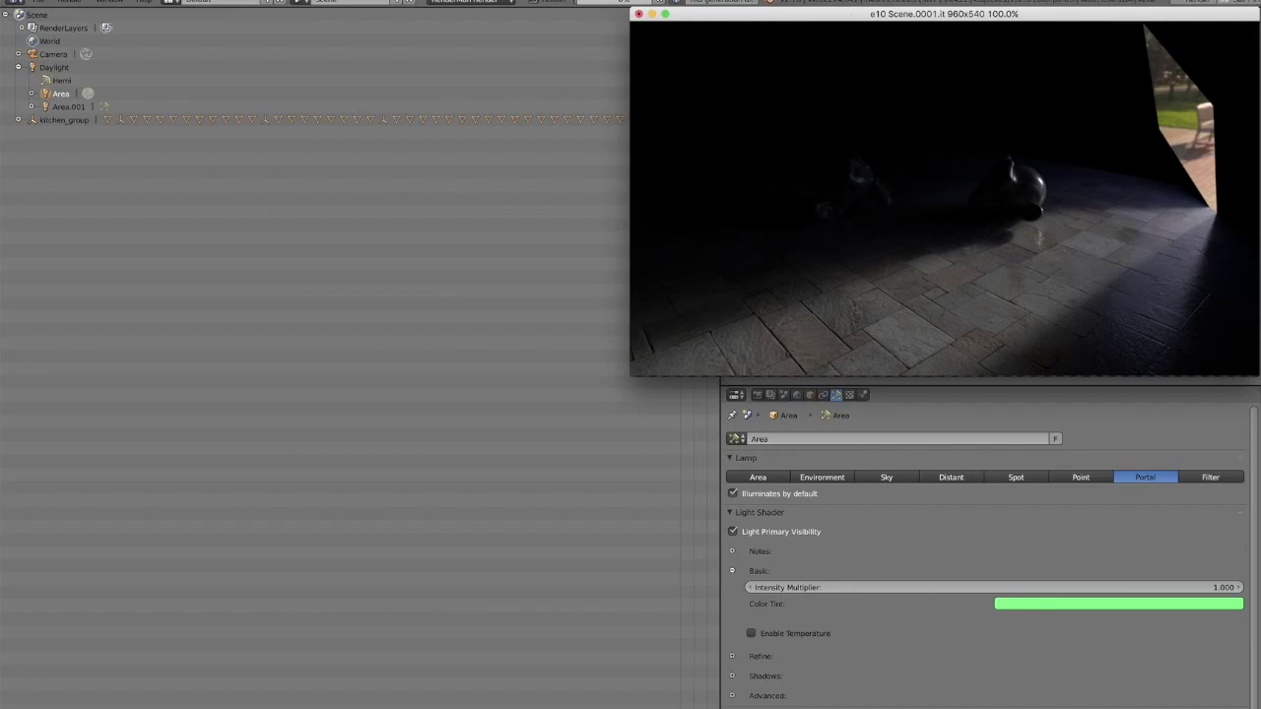
{"action": "key", "text": "F12"}
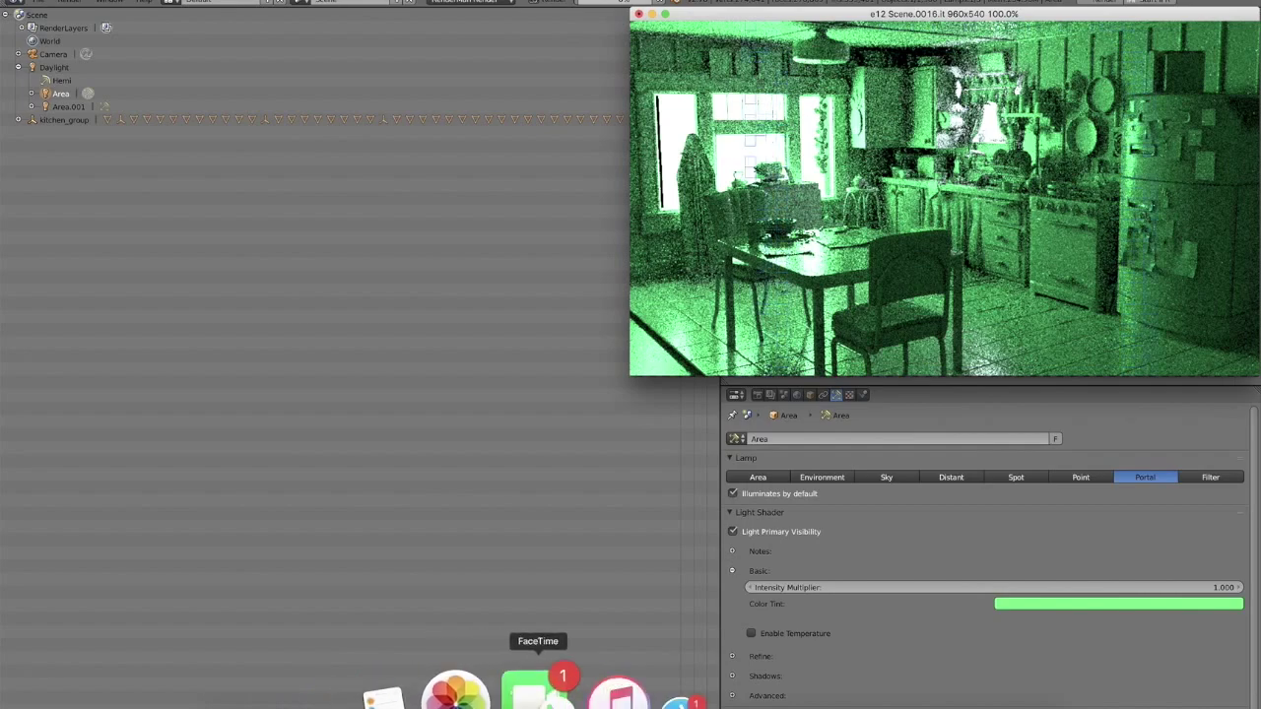
Switch to the web browser and review the Kitchen Sink challenge page's theme, resources, and awards and prizes sections
{"action": "left_click", "coordinate": [629, 695]}
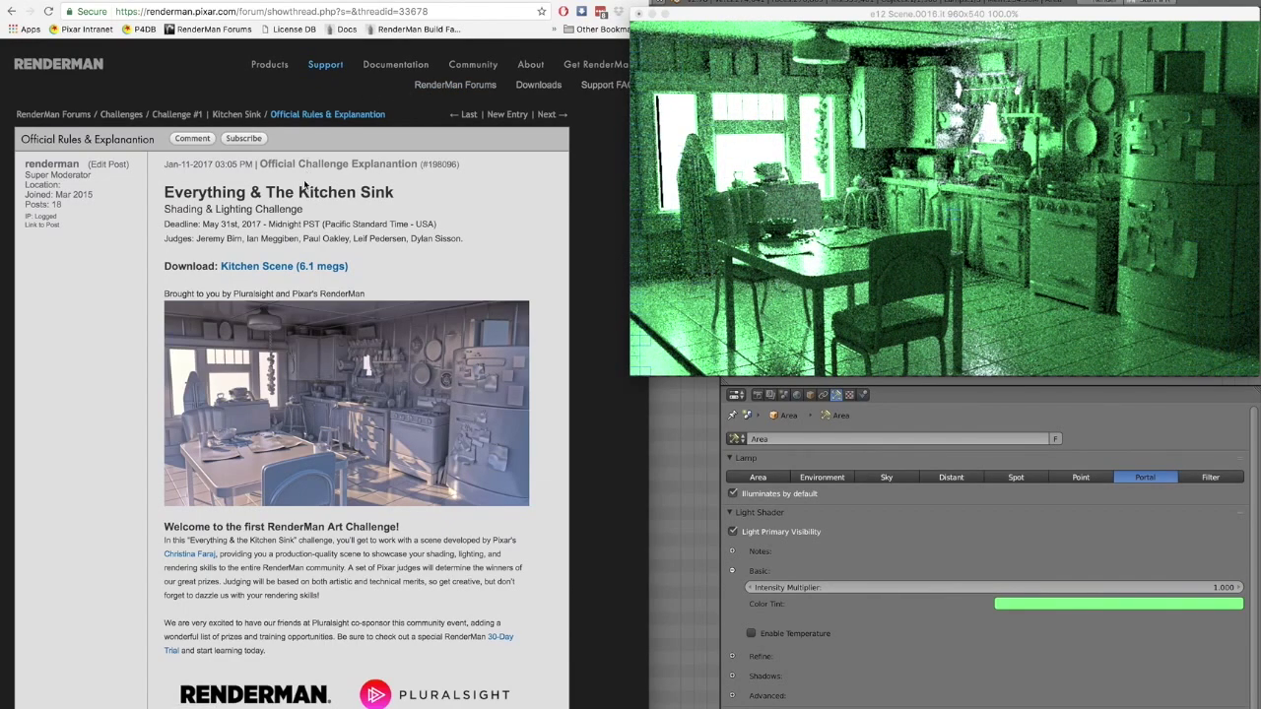
{"action": "scroll", "coordinate": [260, 205], "scroll_direction": "down", "scroll_amount": 3}
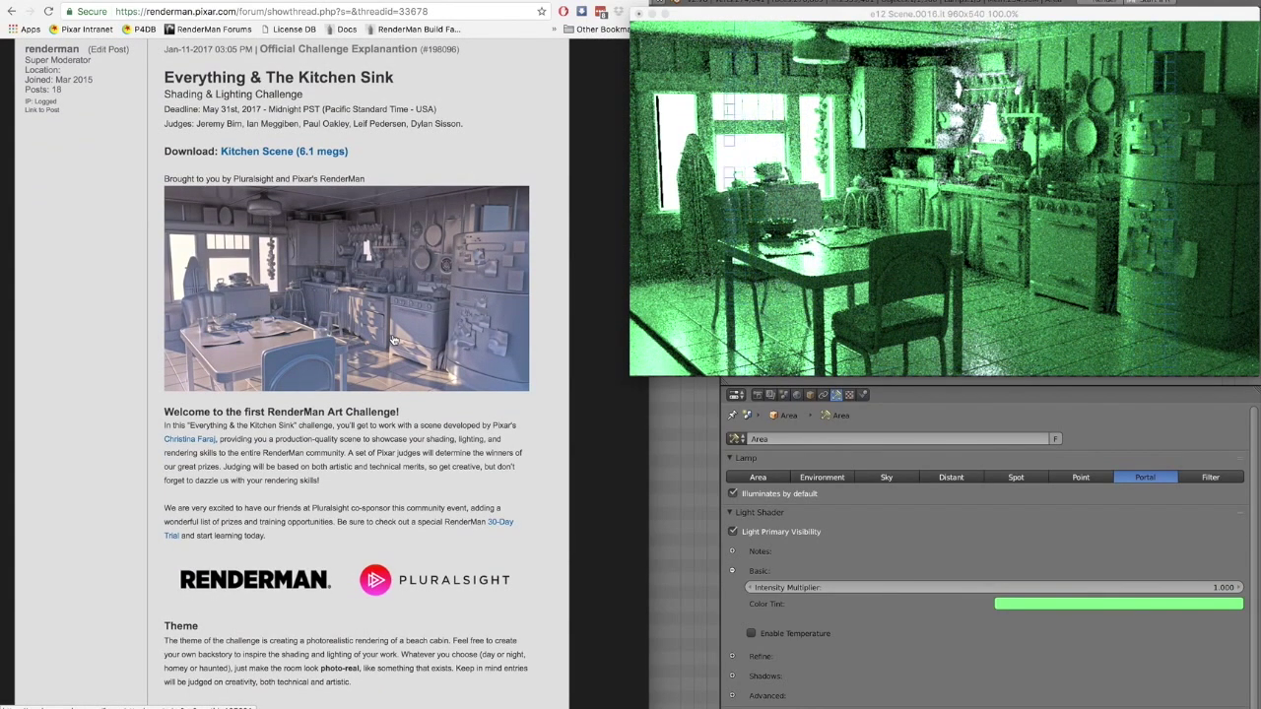
{"action": "scroll", "coordinate": [392, 340], "scroll_direction": "down", "scroll_amount": 10}
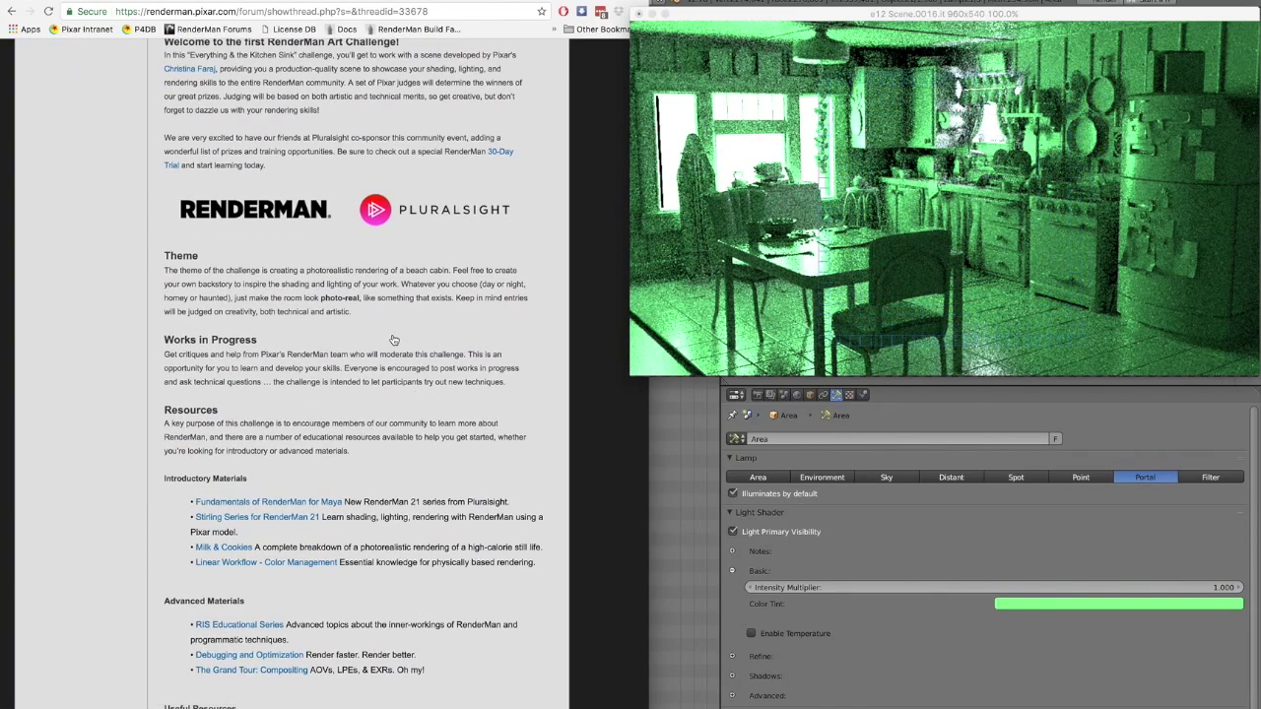
{"action": "scroll", "coordinate": [393, 339], "scroll_direction": "down", "scroll_amount": 13}
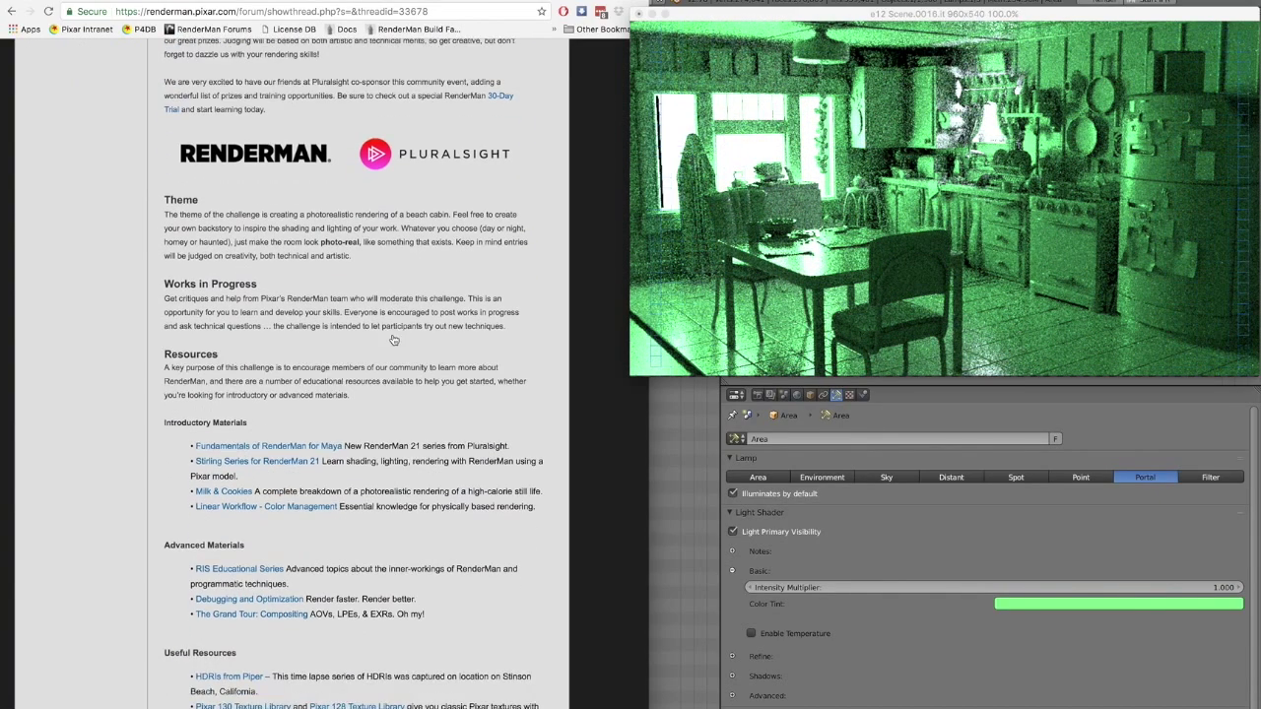
{"action": "scroll", "coordinate": [393, 340], "scroll_direction": "down", "scroll_amount": 1}
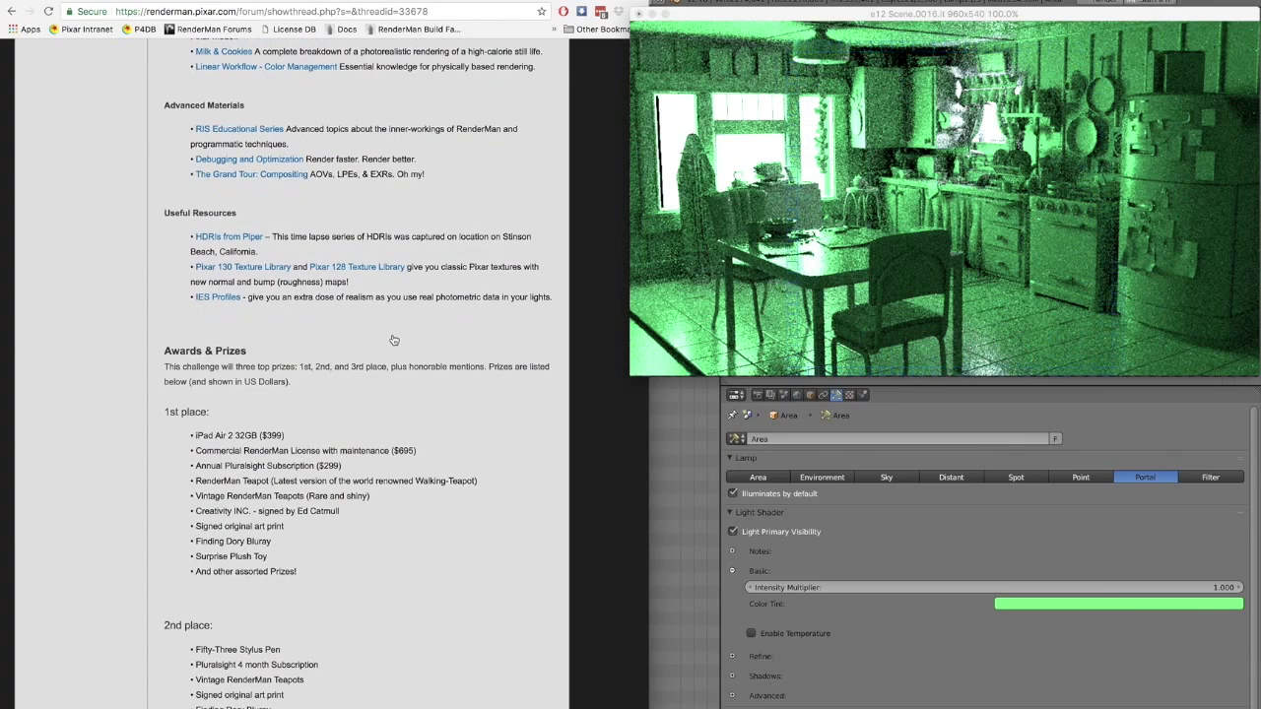
{"action": "scroll", "coordinate": [393, 340], "scroll_direction": "down", "scroll_amount": 5}
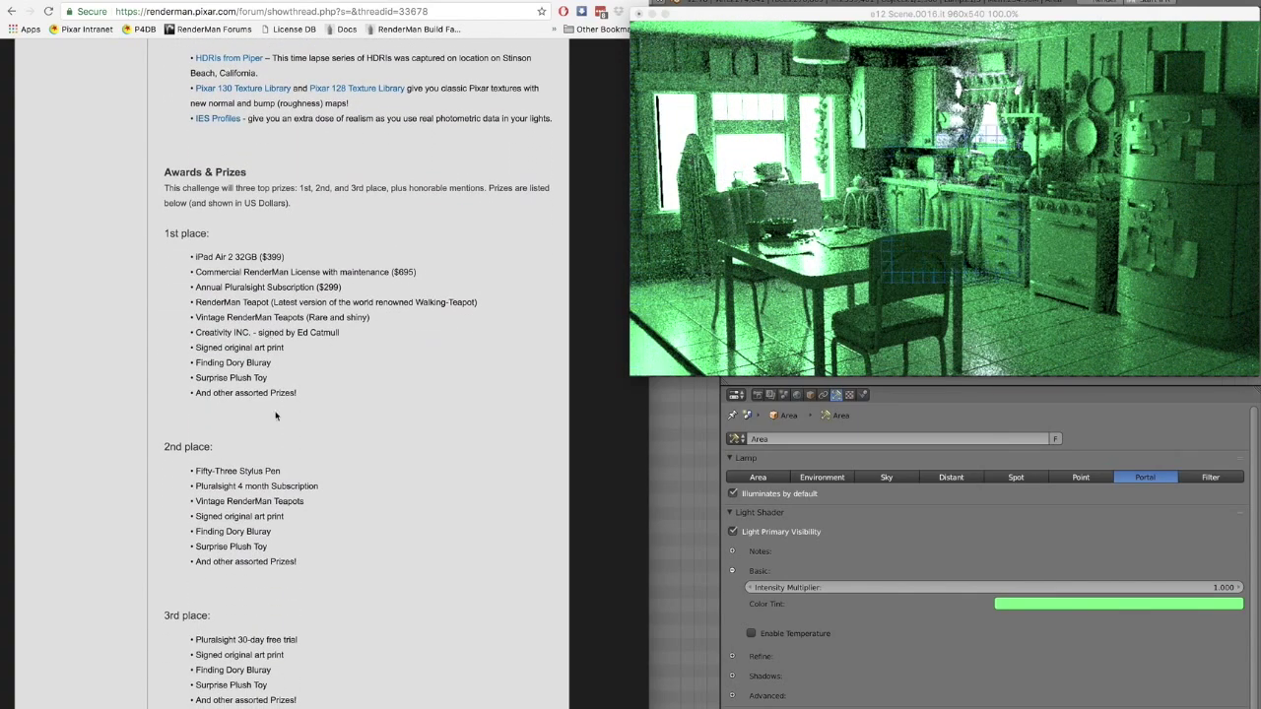